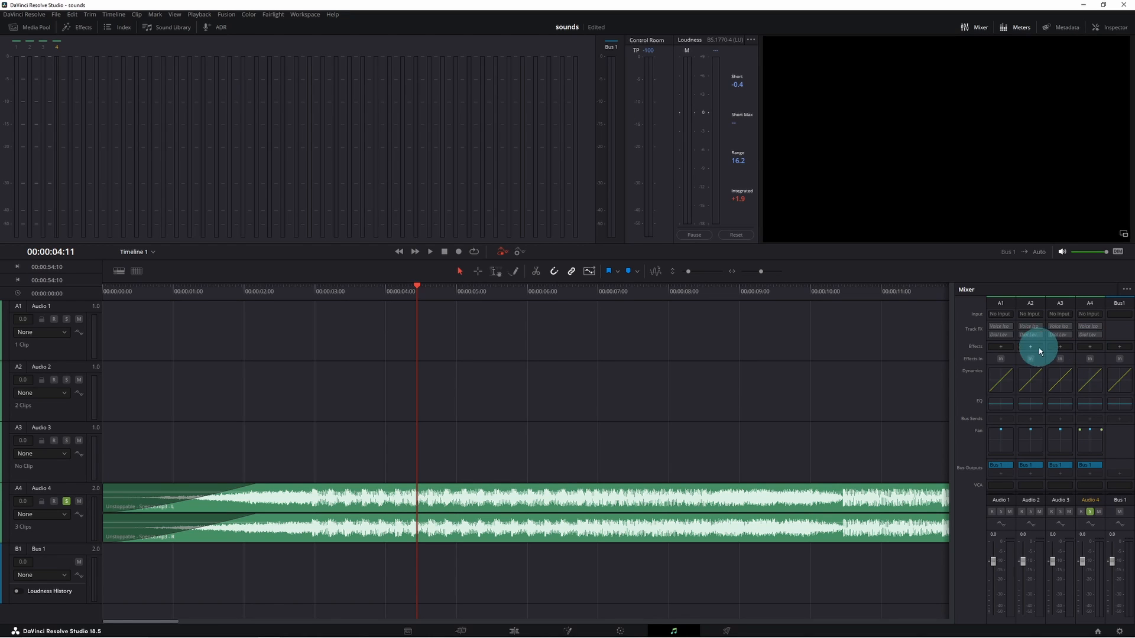
left_click(1126, 290)
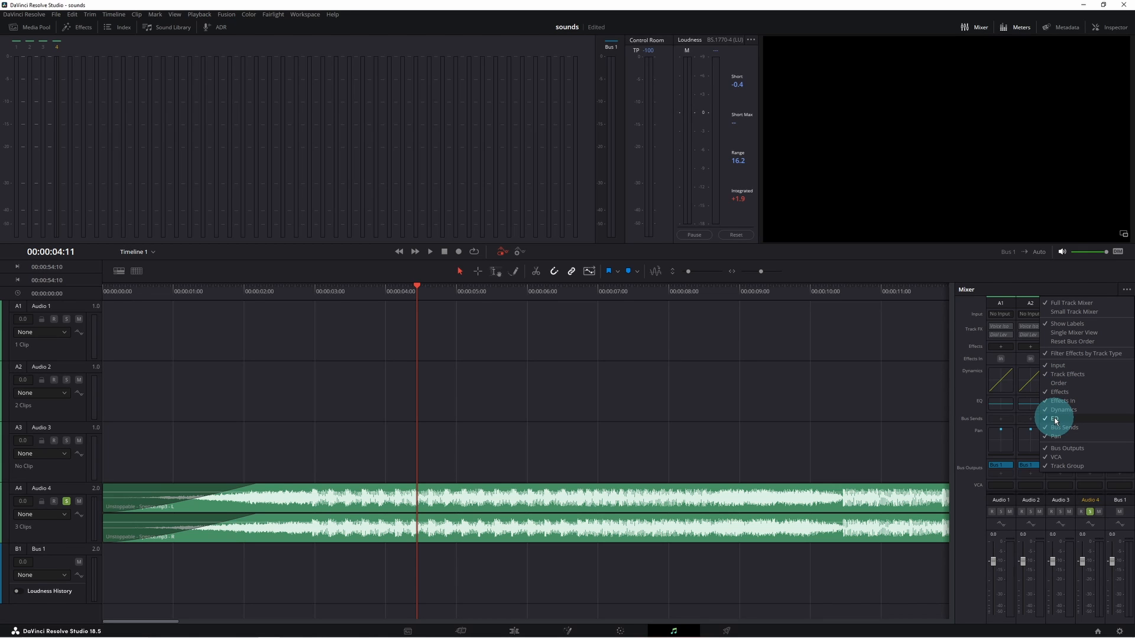
left_click_drag(954, 375, 1068, 376)
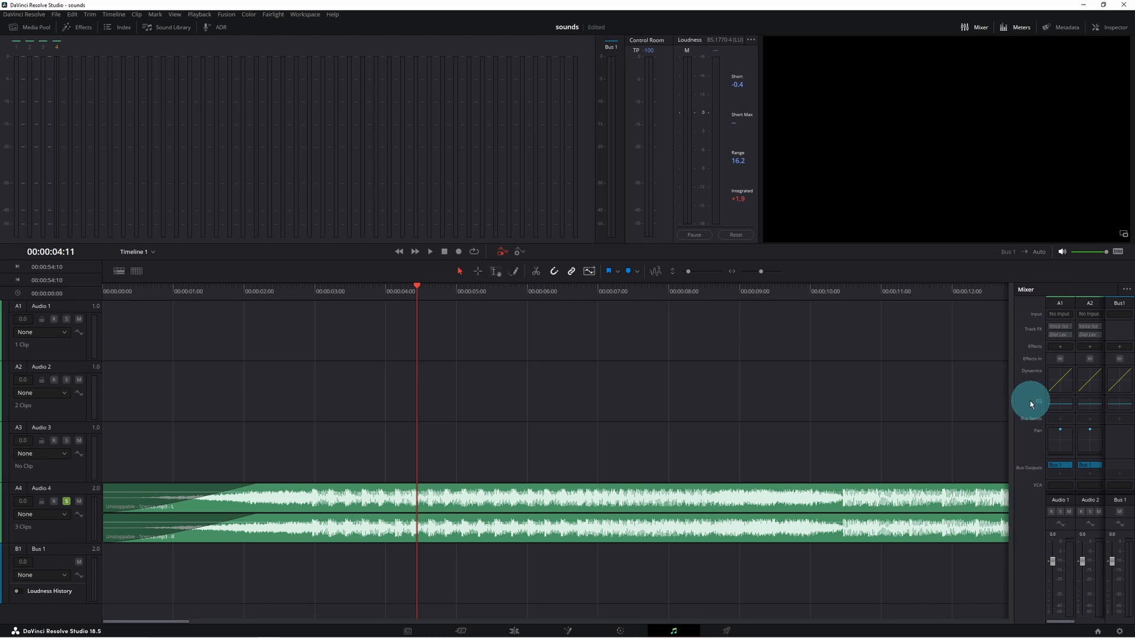
left_click_drag(1011, 401, 910, 413)
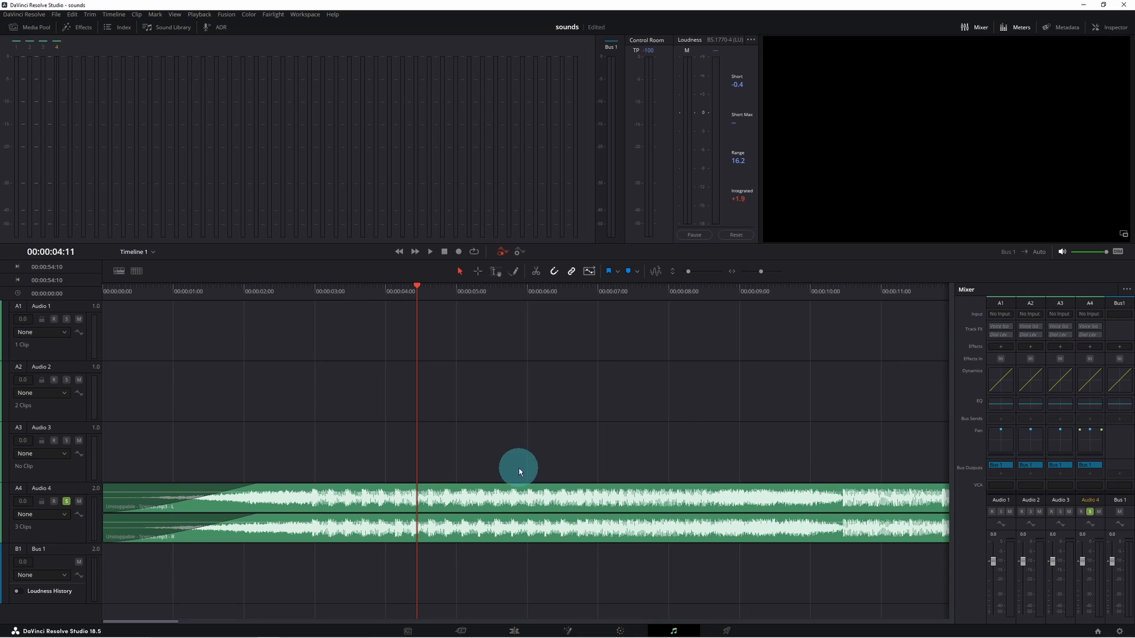
- Open the Audio 4 track equalizer and briefly switch Band 1's high-pass filter on, then off again
double_click(1092, 406)
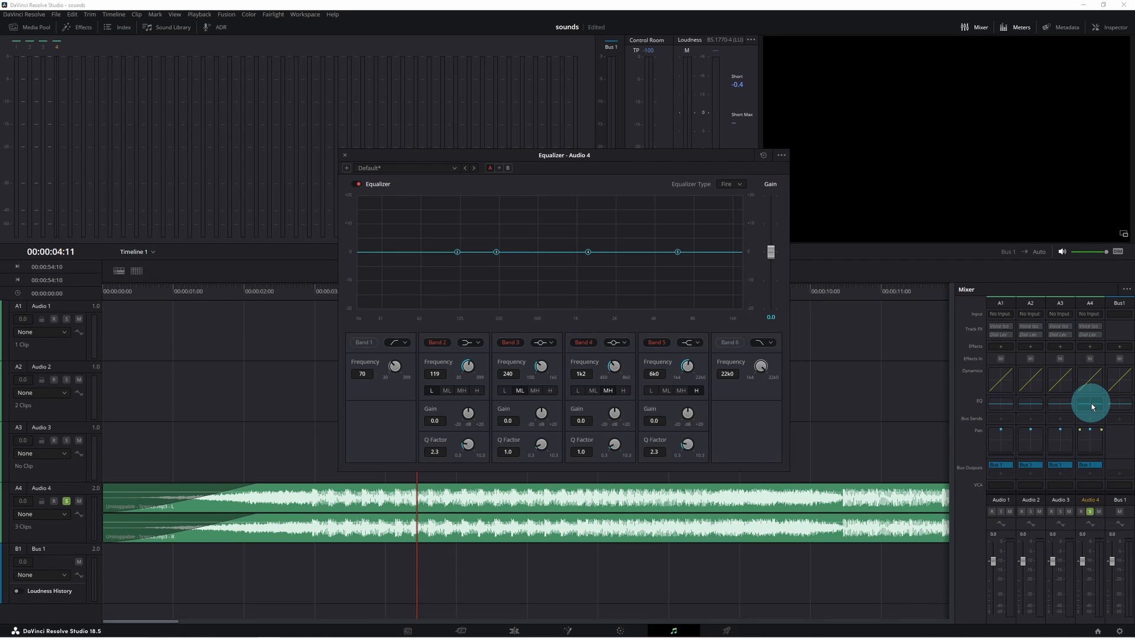
left_click(403, 344)
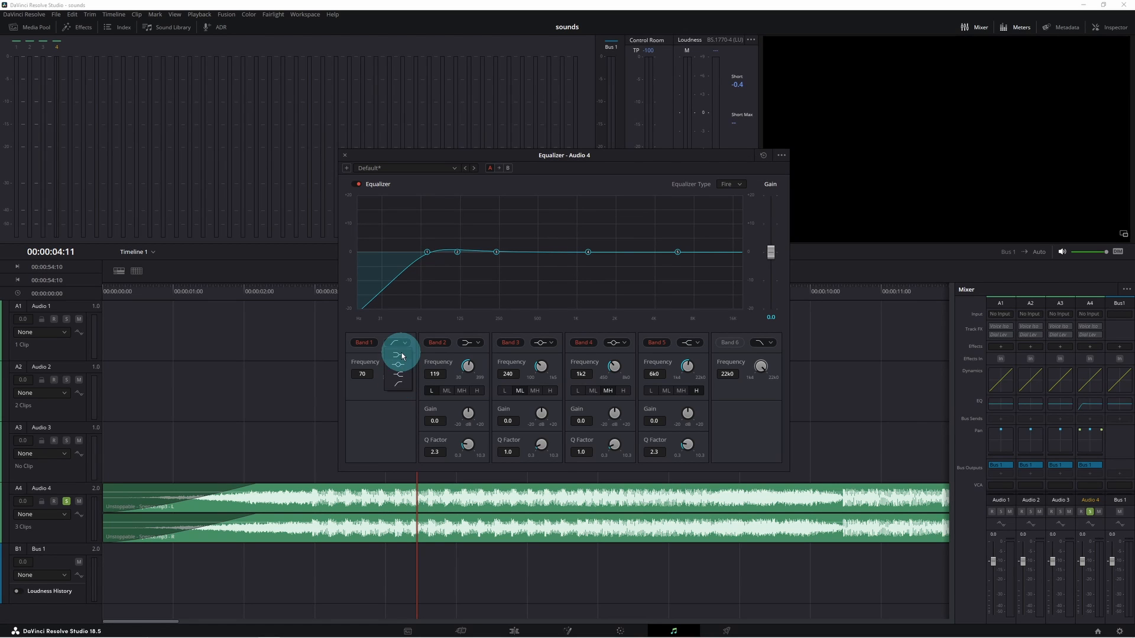
left_click(762, 347)
left_click(365, 343)
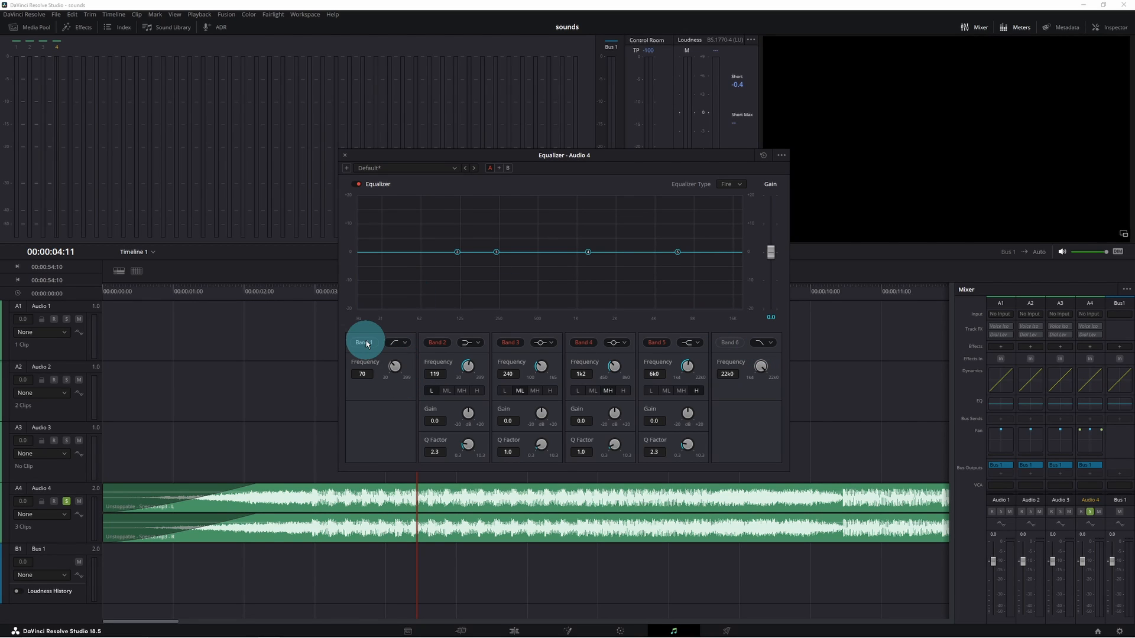
- Enable Band 6 as a low-pass filter, set its frequency to 1k4, and play the timeline to hear it
left_click(729, 347)
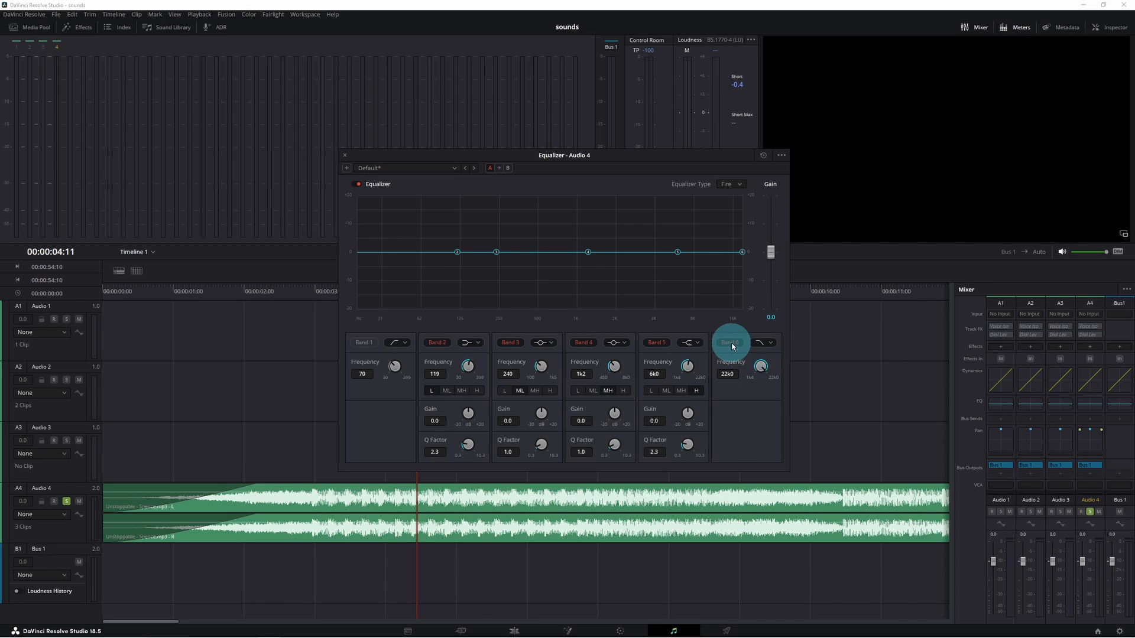
left_click_drag(763, 365, 581, 375)
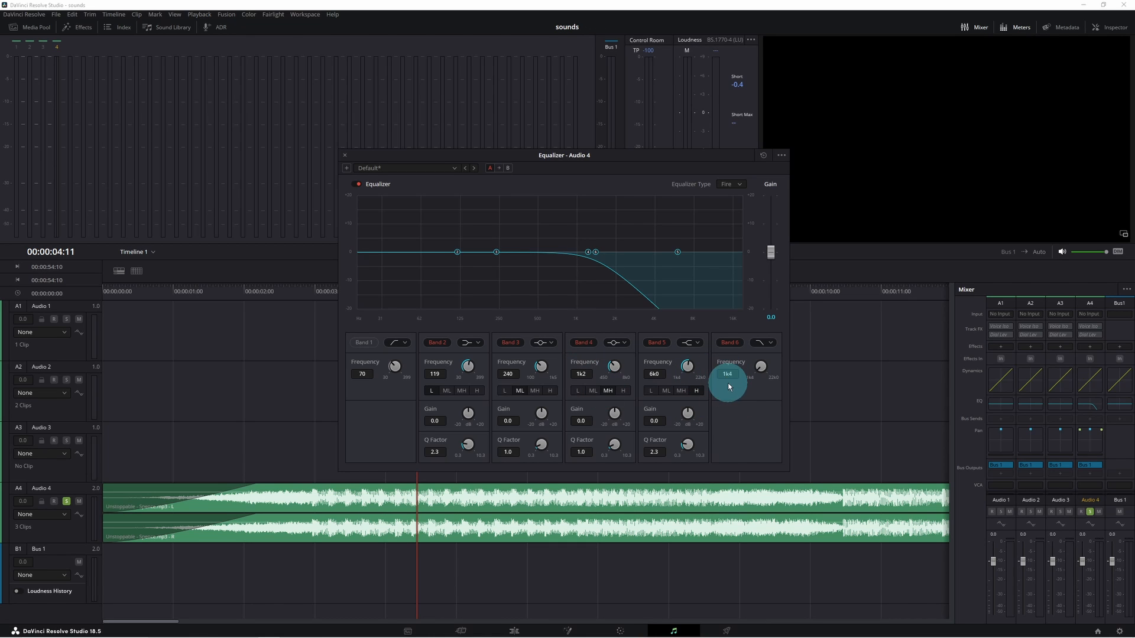
left_click(274, 288)
key("space")
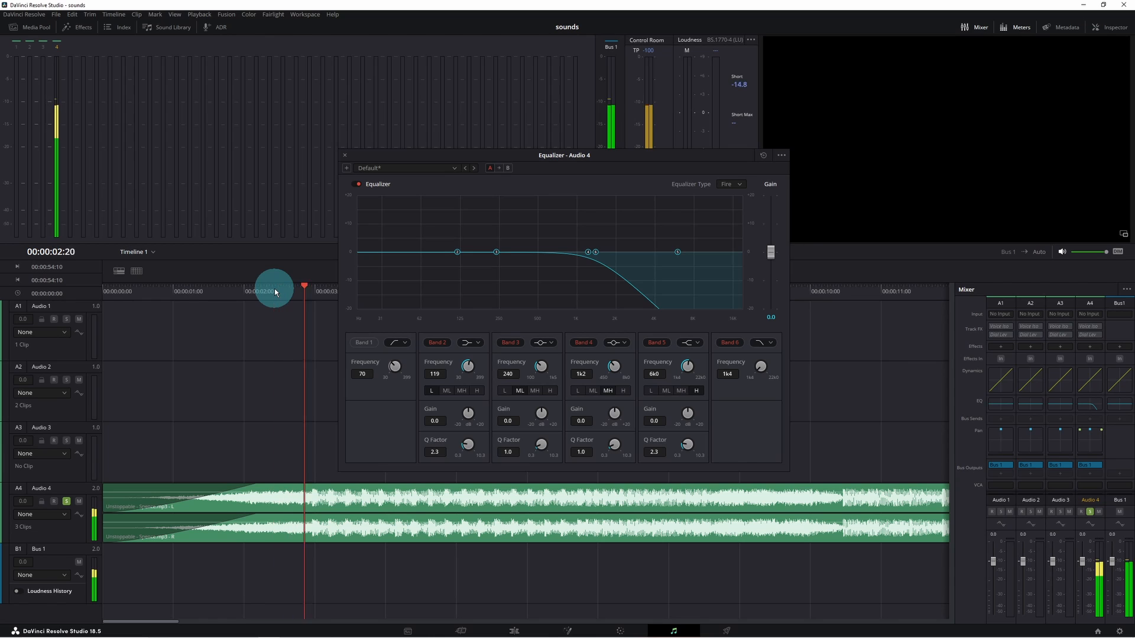
- Toggle the Audio 4 equalizer on and off during playback to compare the filtered and unfiltered sound
left_click(357, 184)
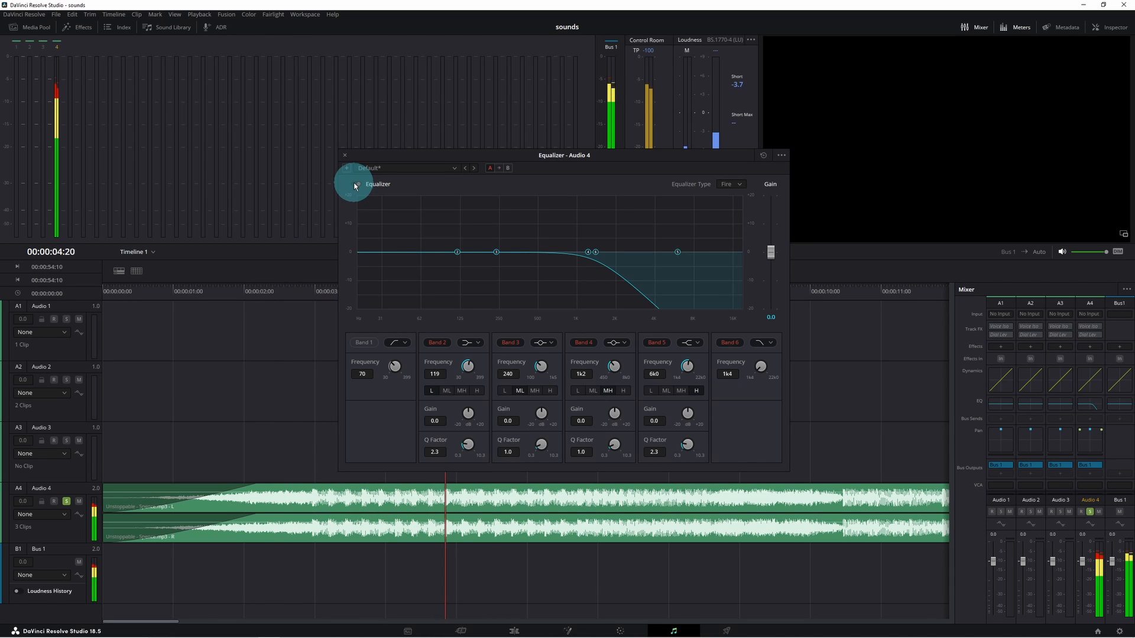
left_click(358, 184)
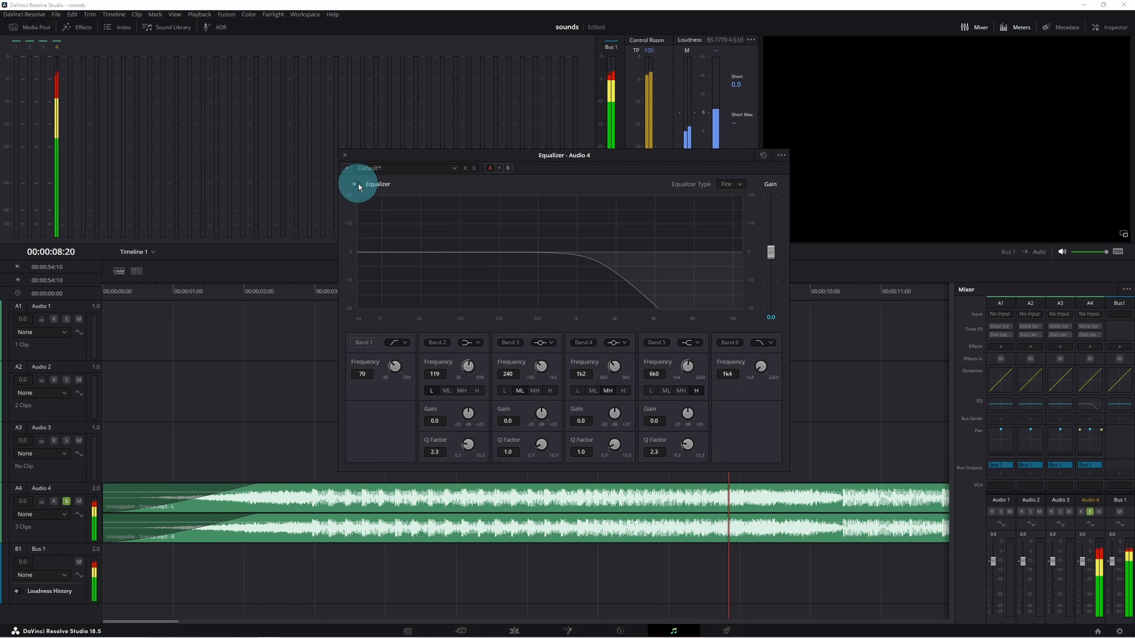
left_click(358, 183)
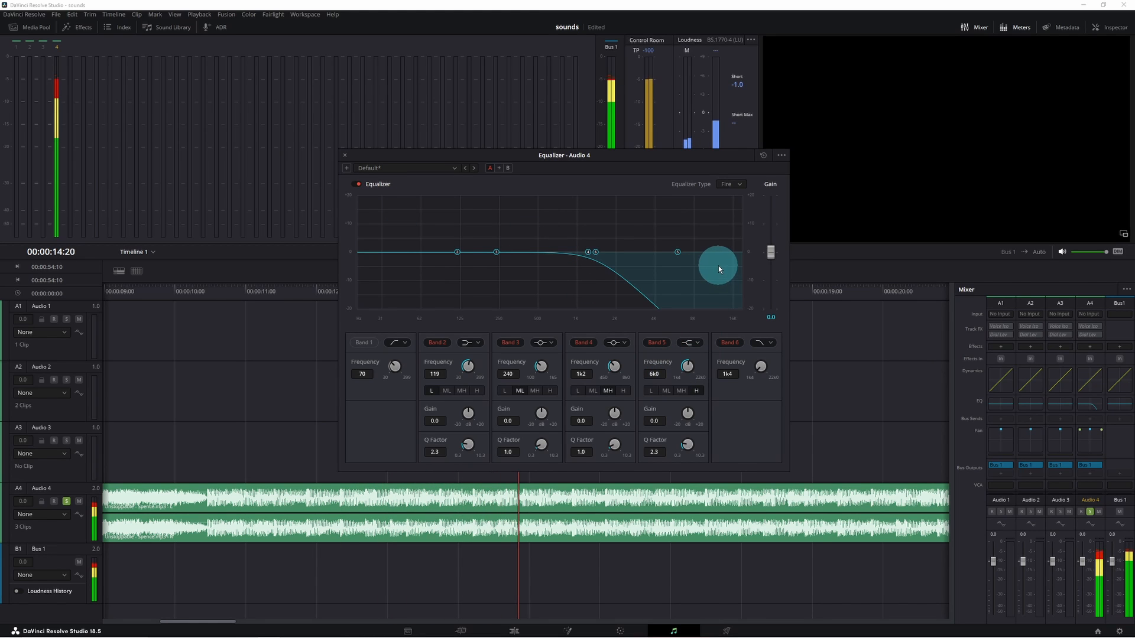
- Reset the Audio 4 track equalizer to its defaults and close the equalizer window
left_click(656, 342)
left_click(666, 346)
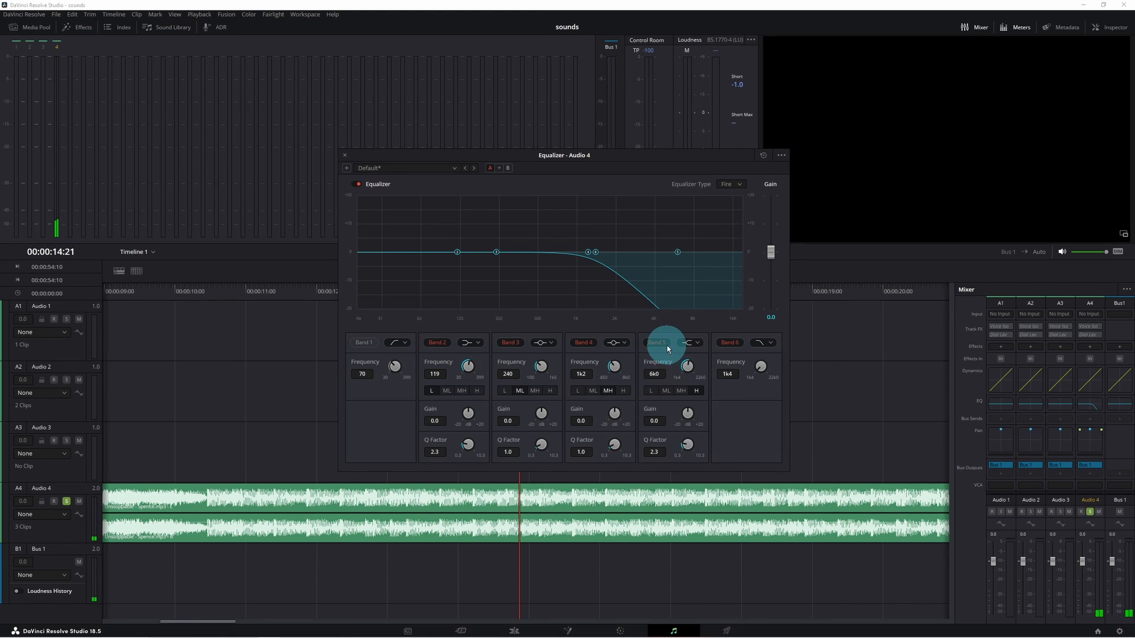
left_click(763, 157)
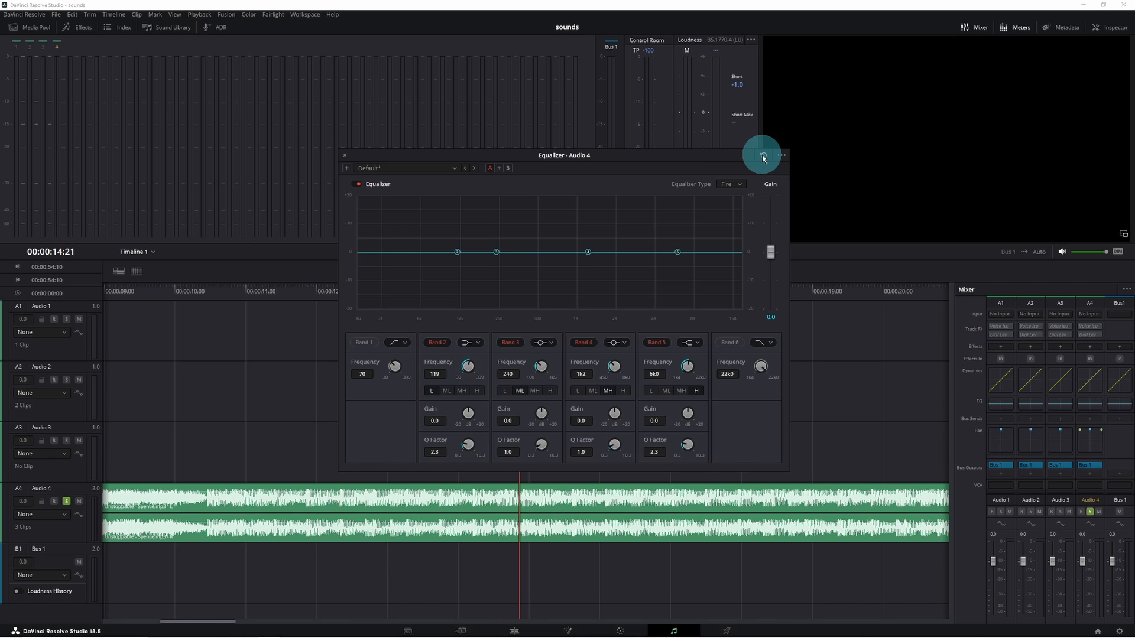
left_click(346, 156)
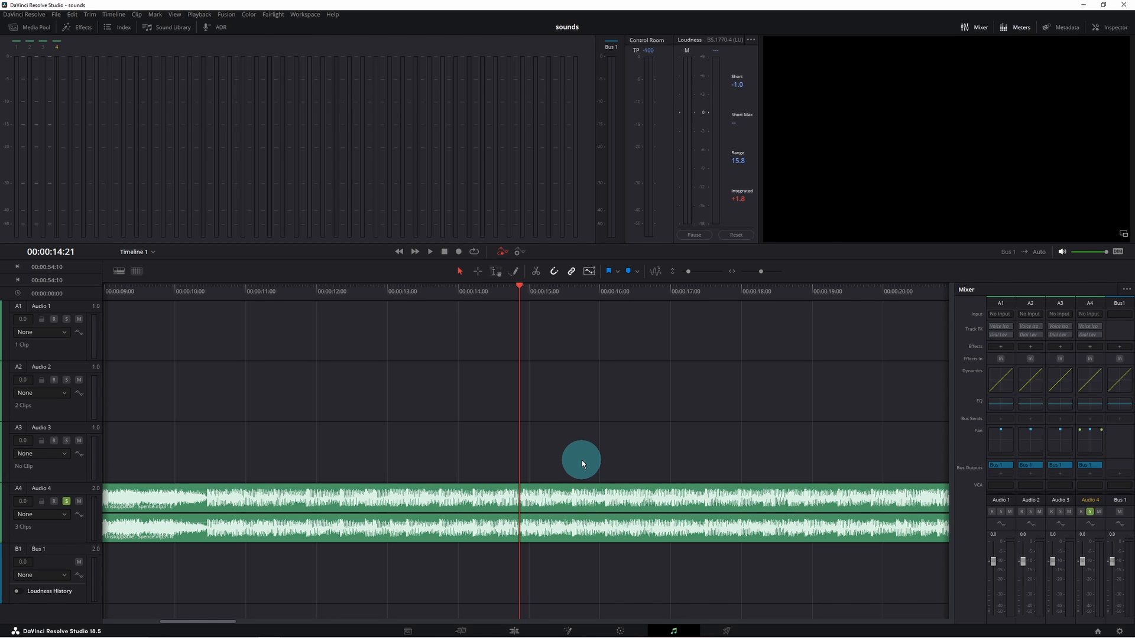
- On the Edit page, enable the Unstoppable clip's Inspector equalizer and pull Band 4's low-pass filter down to a low frequency
left_click(514, 630)
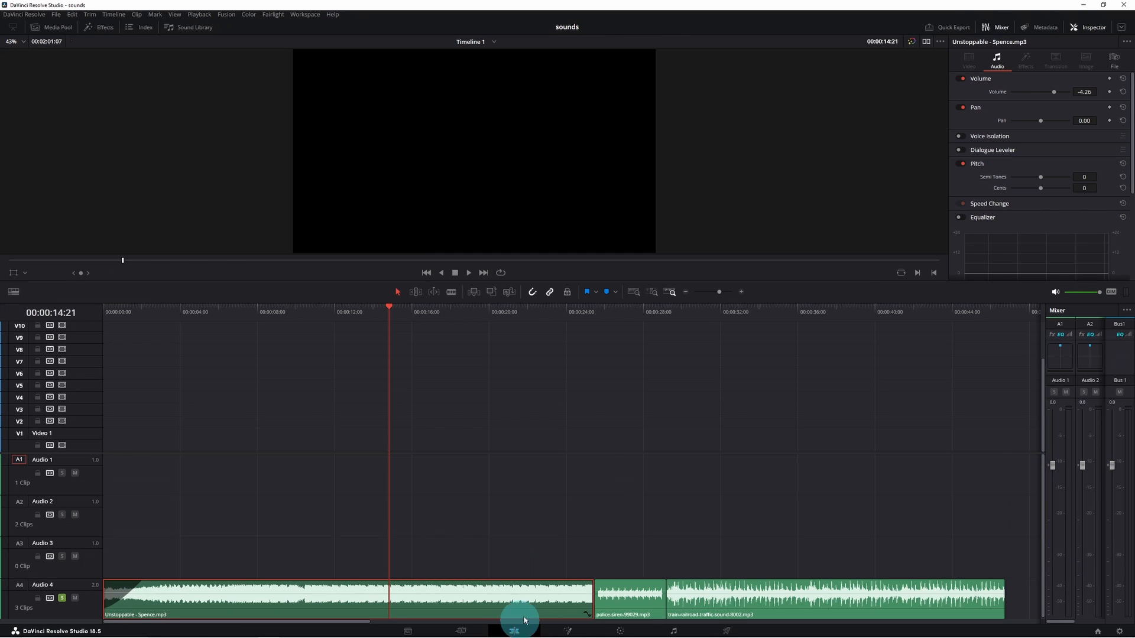
left_click(1089, 30)
left_click(1089, 29)
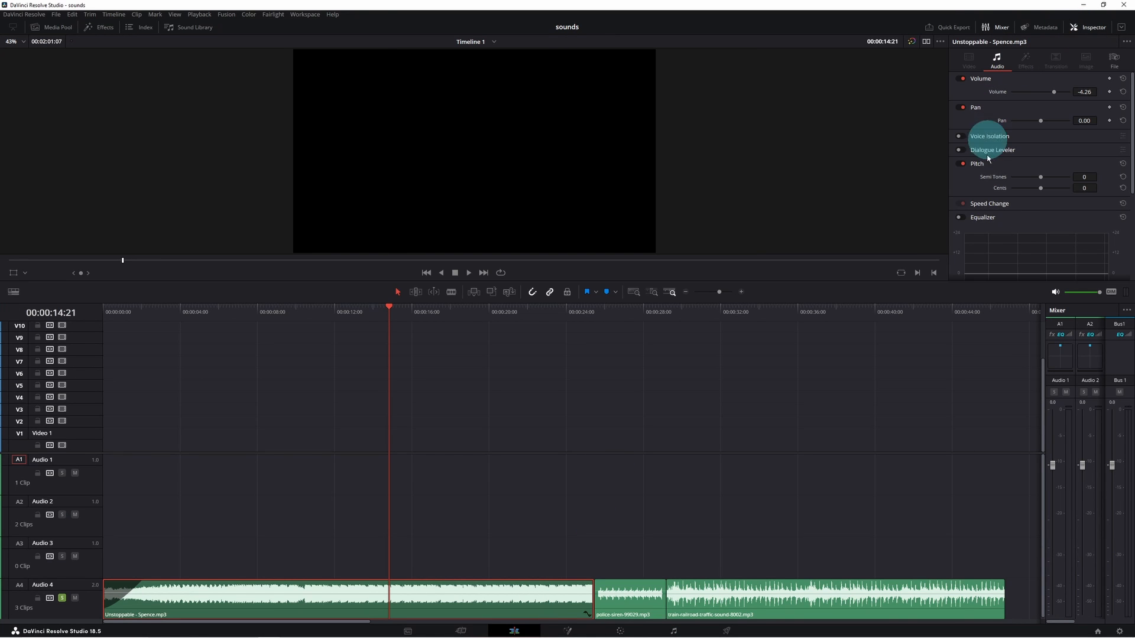
scroll(981, 217, "down", 2)
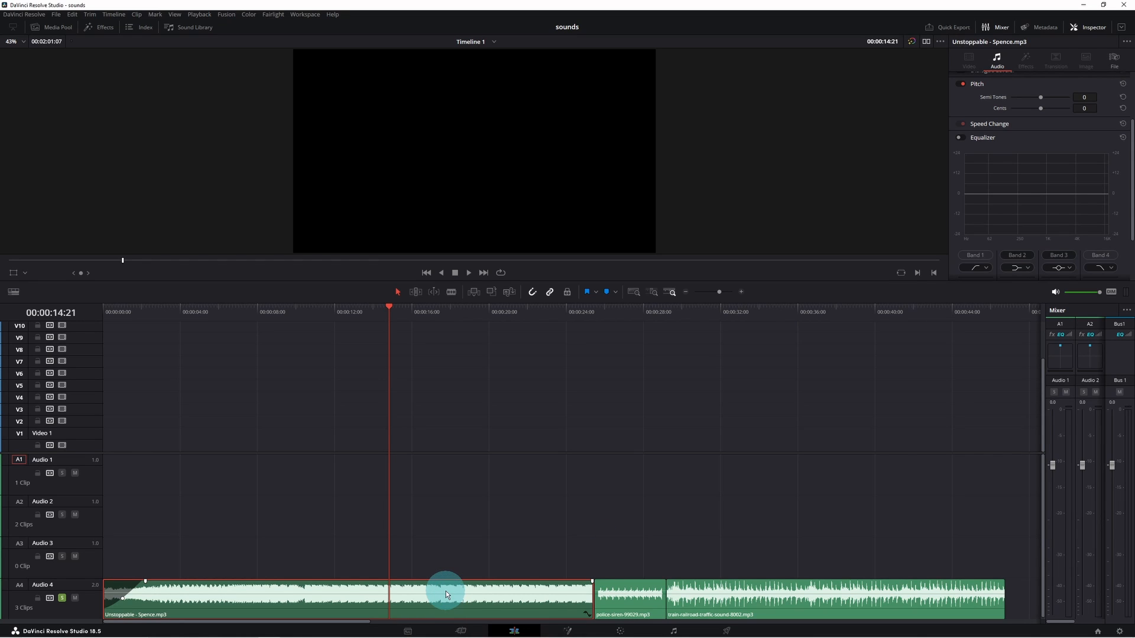
left_click(962, 138)
left_click(975, 267)
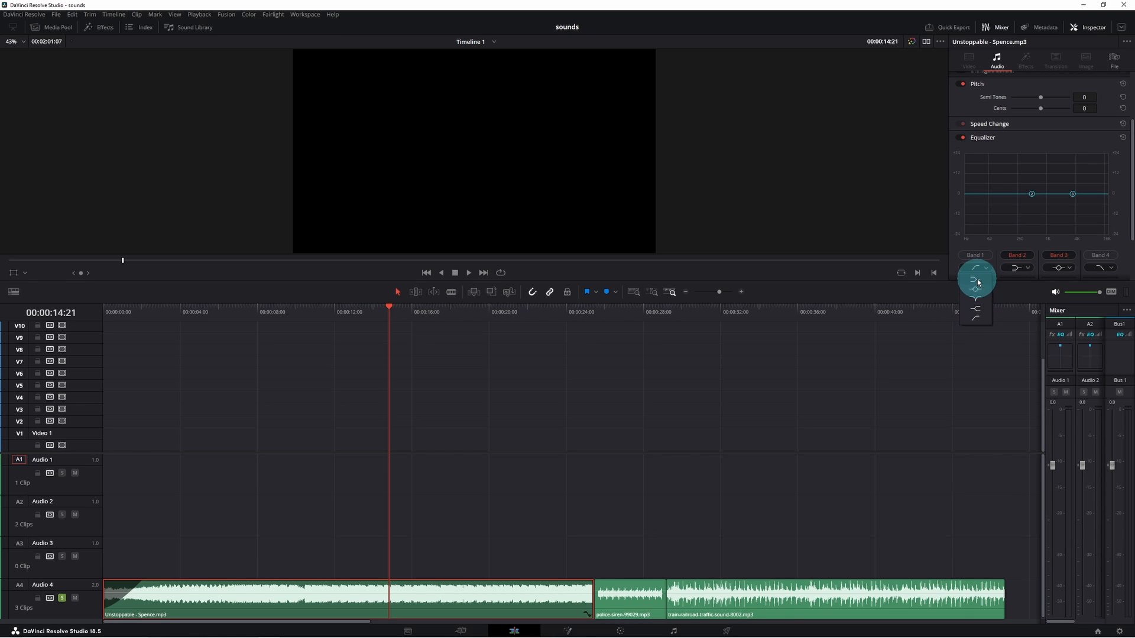
left_click(1101, 255)
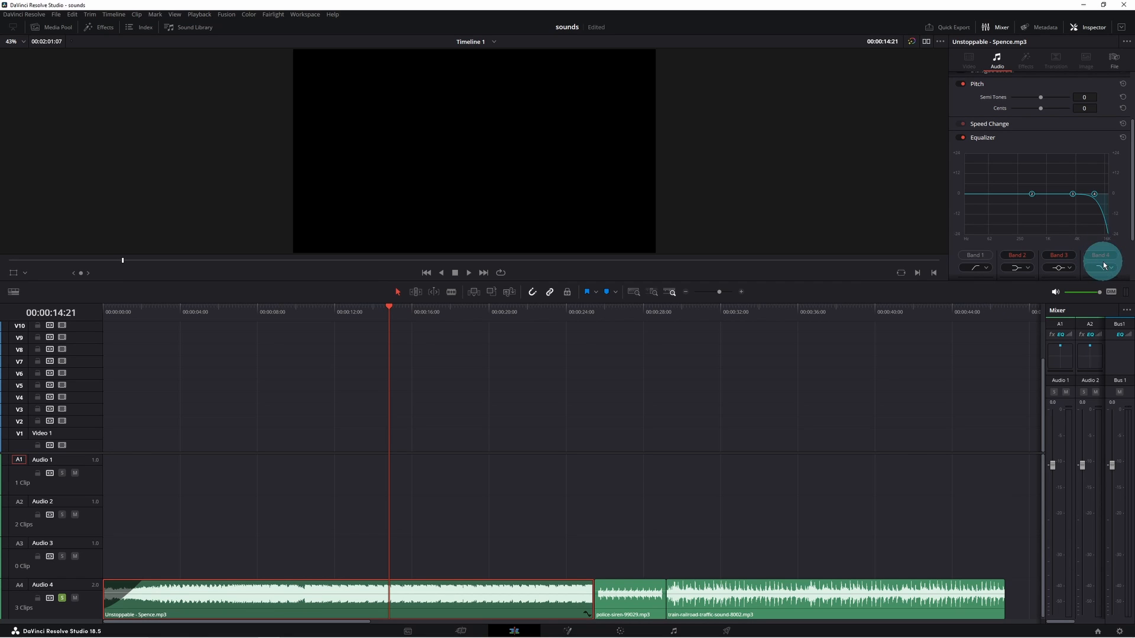
left_click_drag(1094, 194, 983, 197)
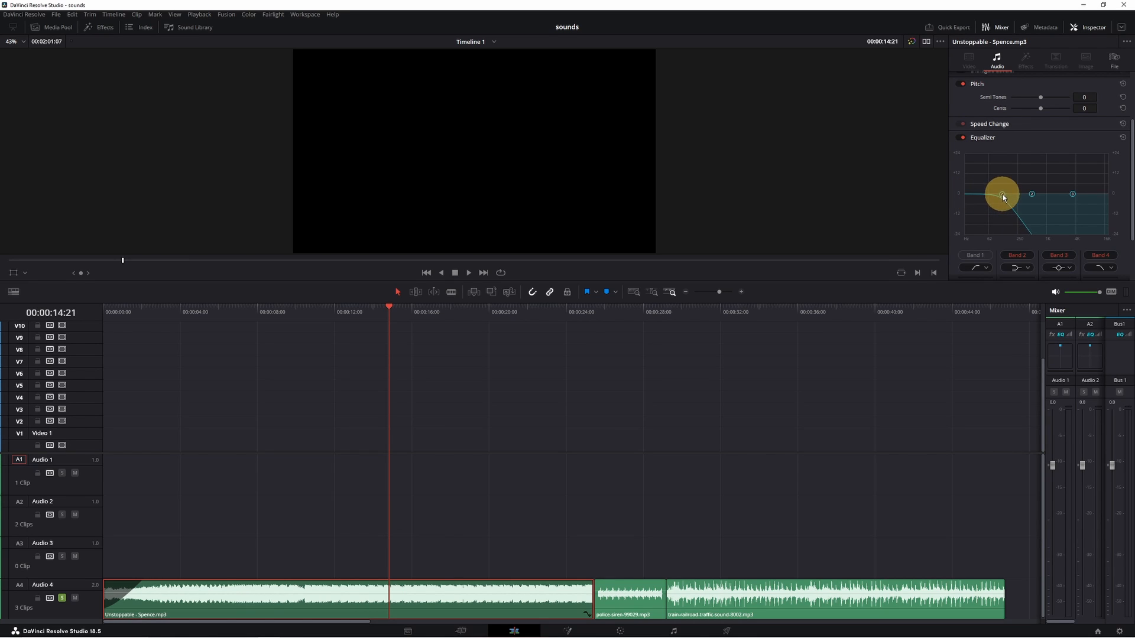
- Play the Unstoppable clip and toggle its equalizer off and on to compare the sound
left_click(192, 313)
key("space")
left_click(963, 138)
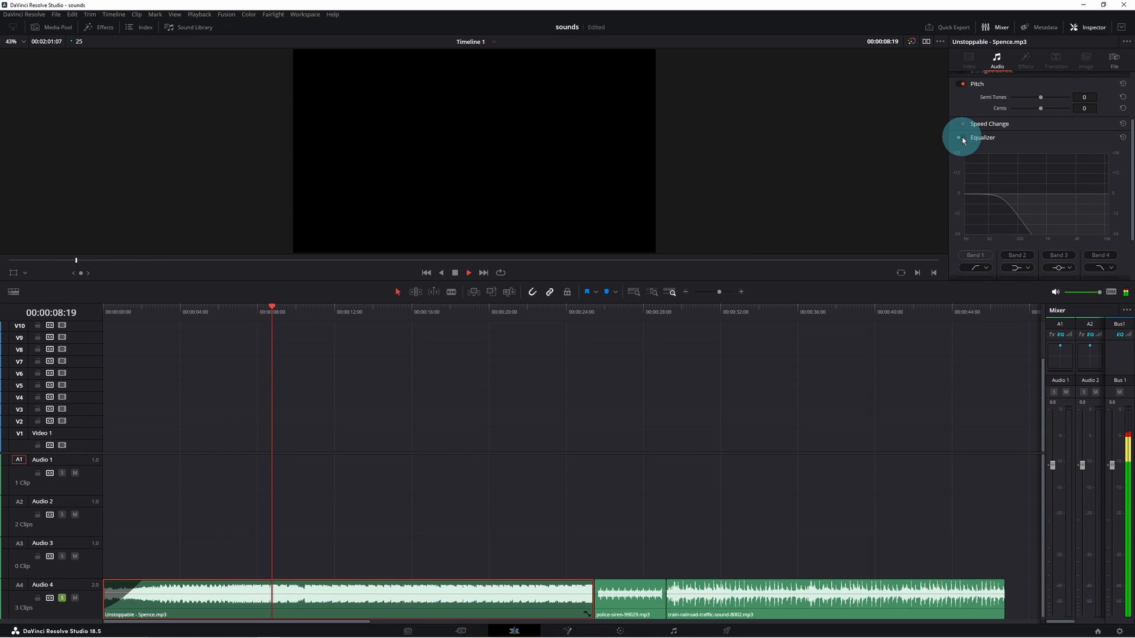
left_click(962, 138)
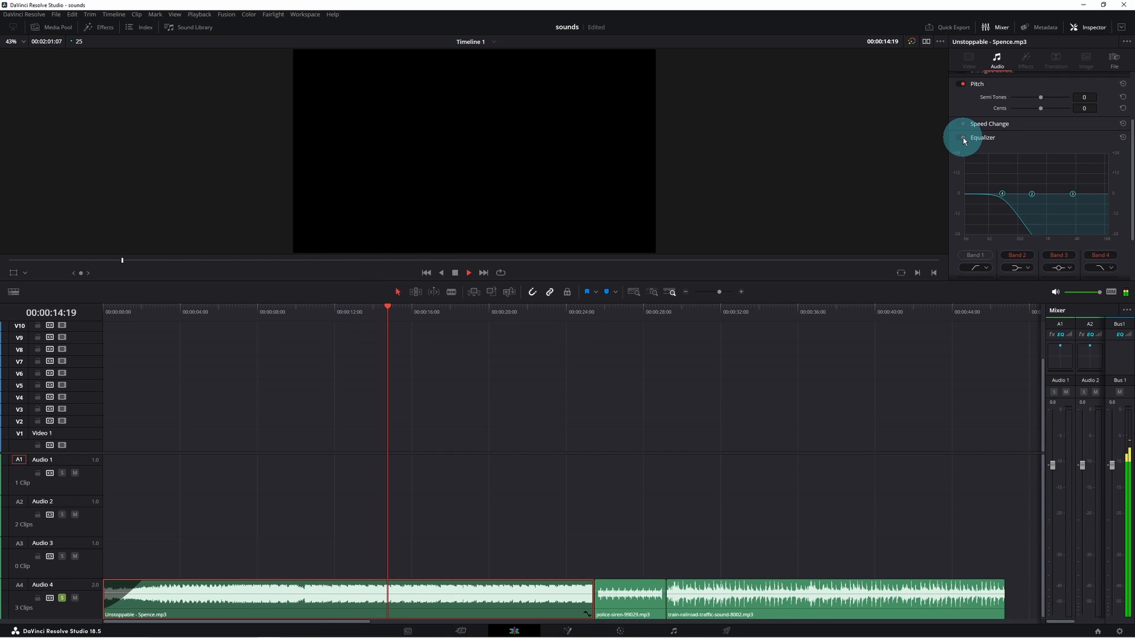
- Raise the Band 4 low-pass frequency on the Unstoppable clip's equalizer and play it back
key("space")
left_click_drag(1001, 194, 1034, 193)
key("space")
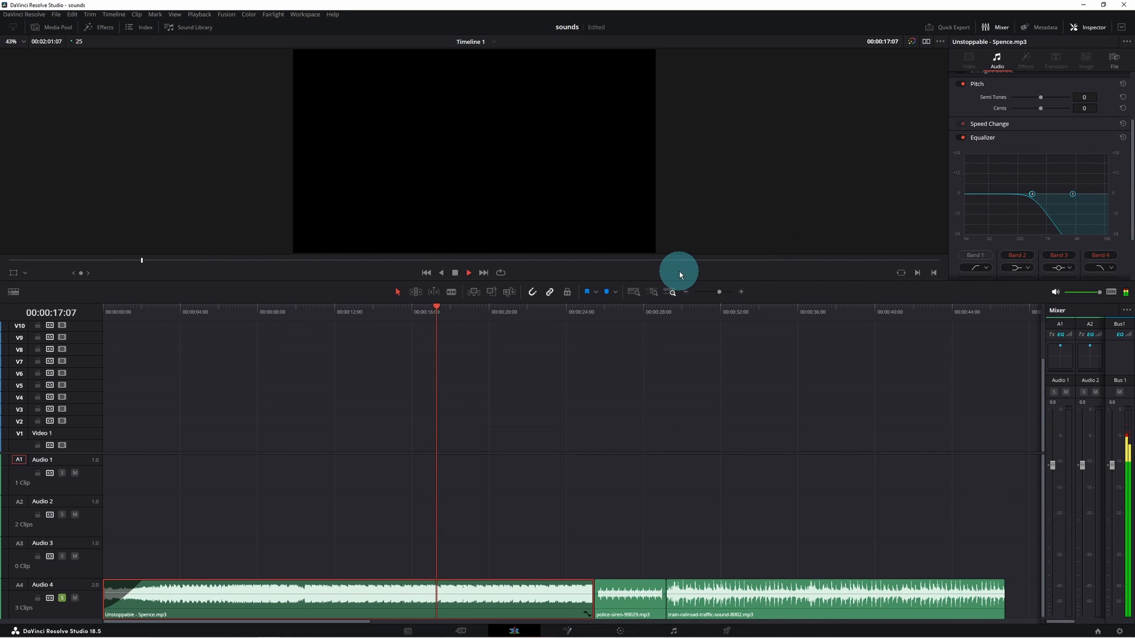
key("space")
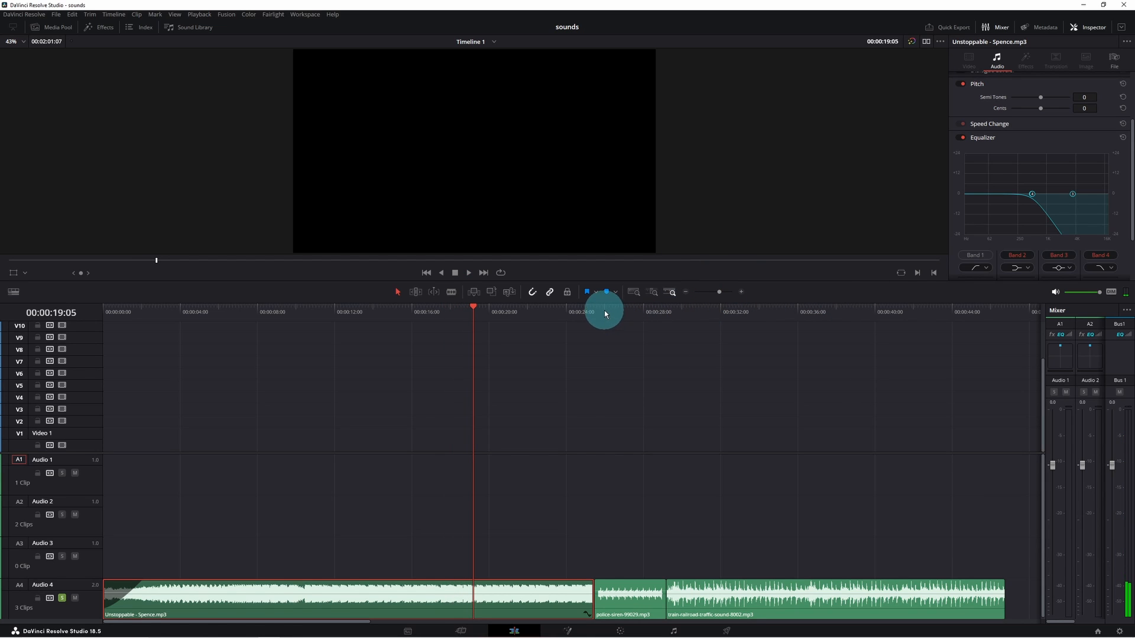
- Enable the police siren clip's equalizer and move its Band 4 low-pass filter to a lower frequency
left_click(620, 311)
left_click(958, 137)
left_click(1094, 254)
left_click_drag(1087, 180, 1041, 194)
- Play back across the end of the Unstoppable clip and the police siren clip to hear the filtering
left_click_drag(613, 323, 598, 324)
key("space")
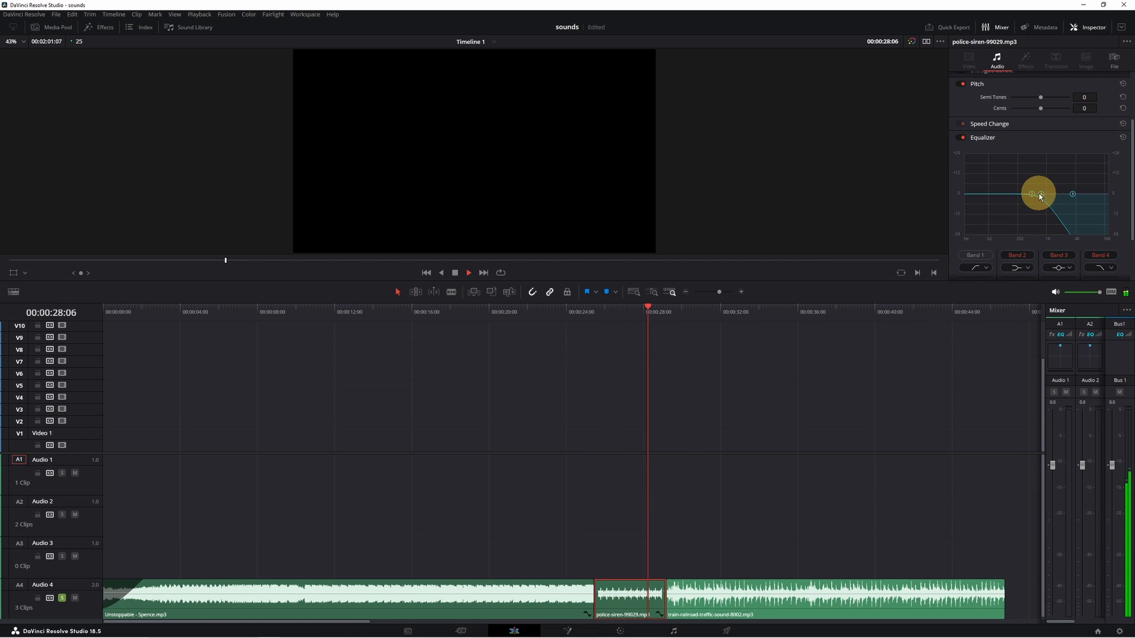
left_click(676, 328)
left_click(594, 311)
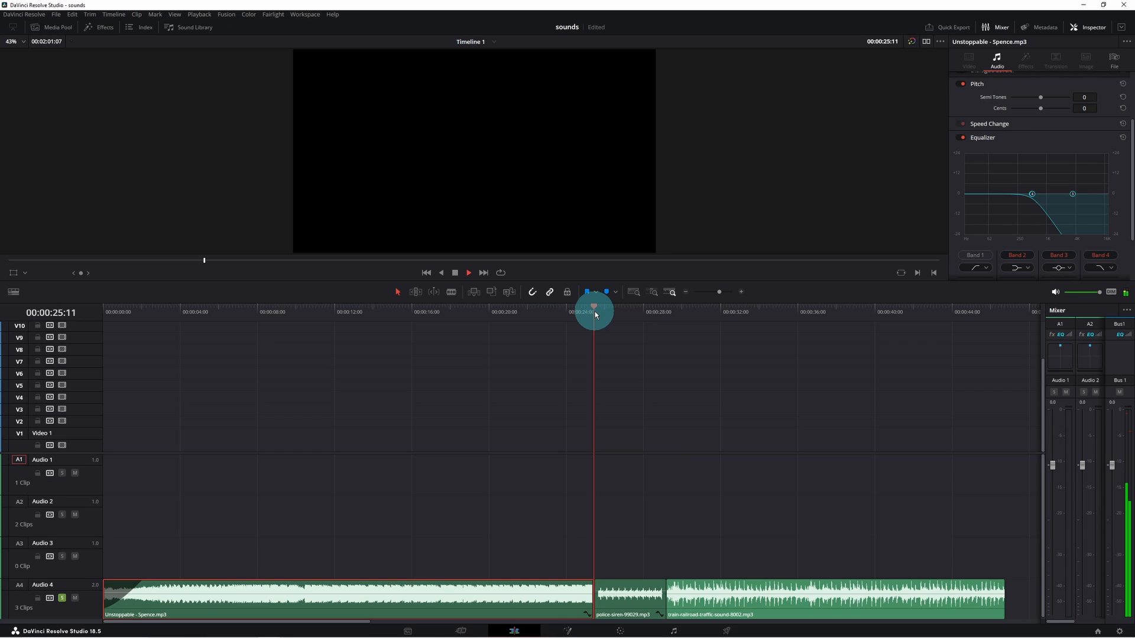
key("space")
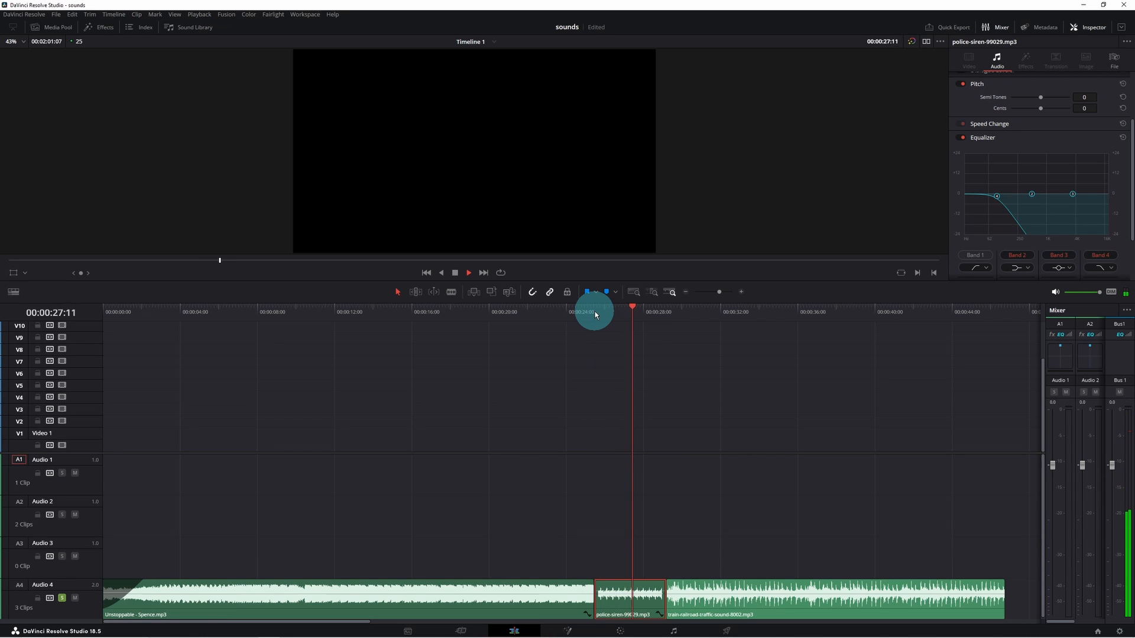
key("space")
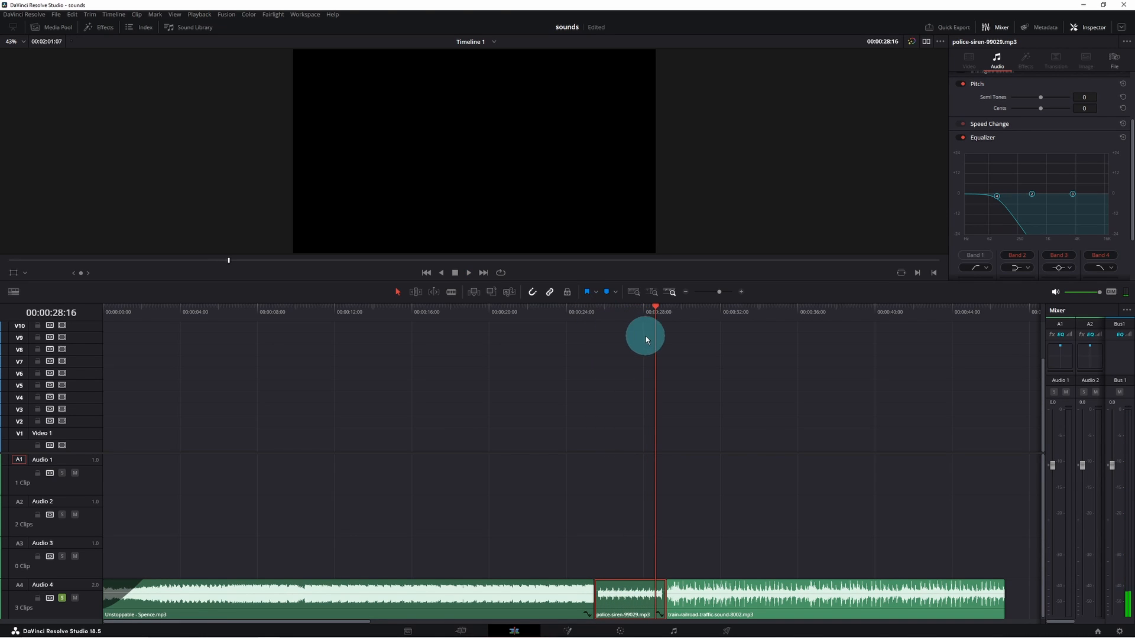
- Play the beginning of the train railroad traffic clip to hear it unfiltered
left_click(687, 315)
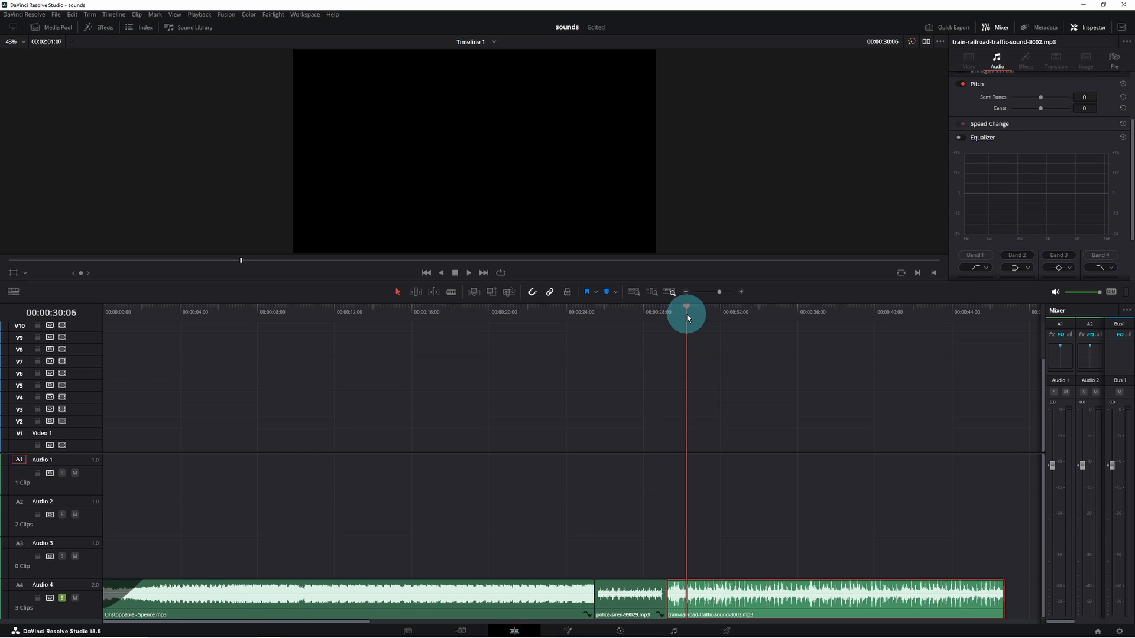
key("space")
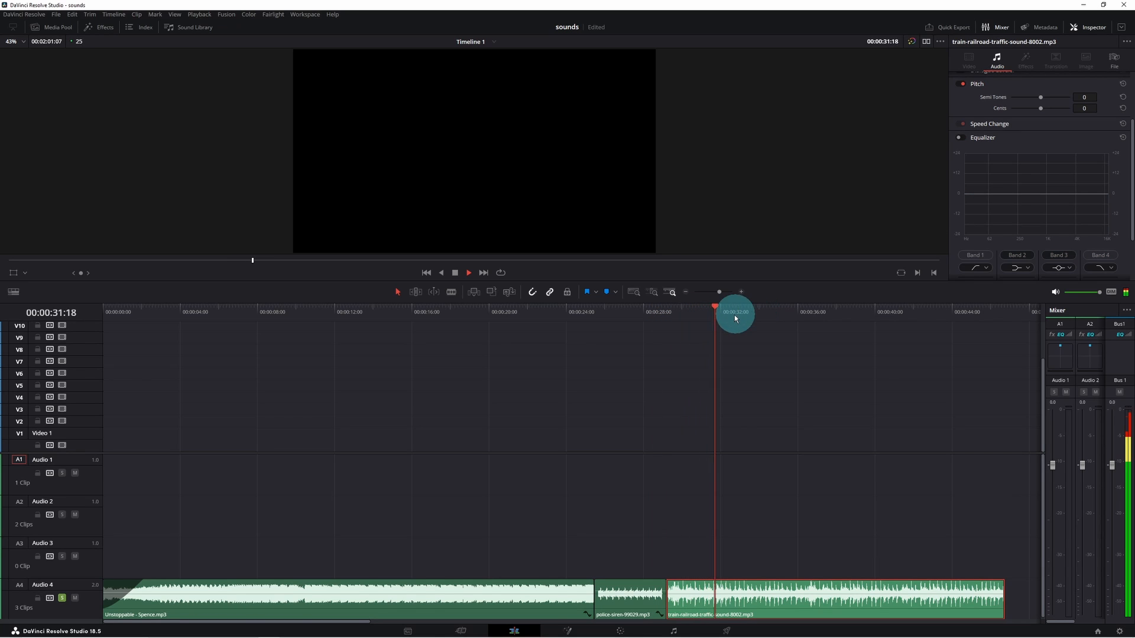
key("space")
left_click(697, 311)
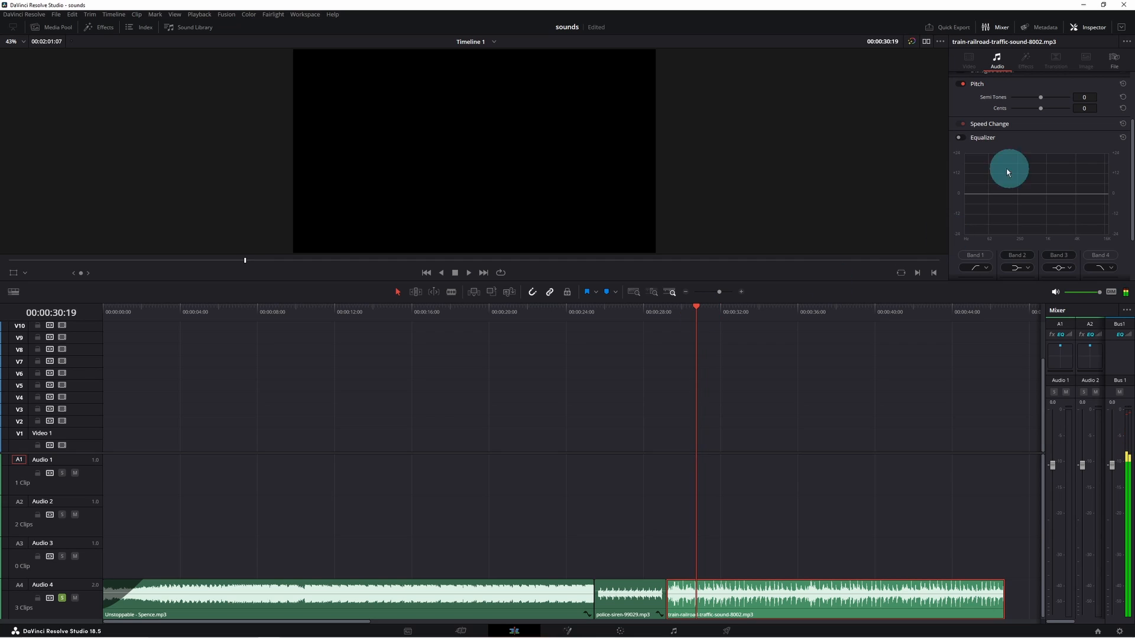
- Enable the train railroad traffic clip's equalizer and pull its Band 4 low-pass filter down to a low frequency while playing
left_click(959, 136)
left_click(1099, 255)
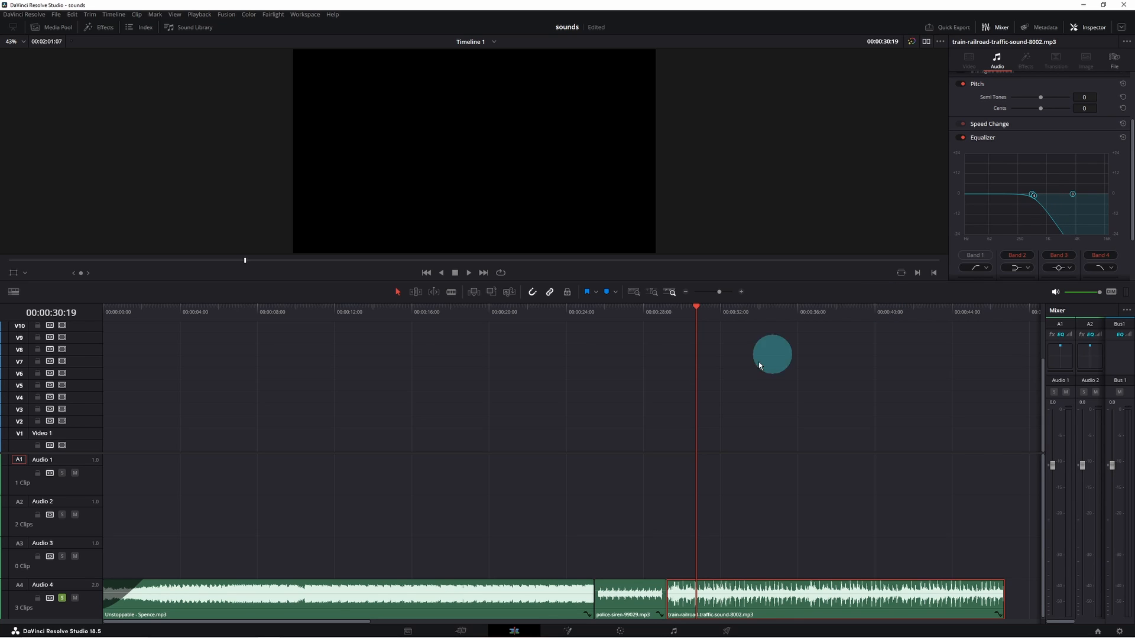
left_click(679, 312)
key("space")
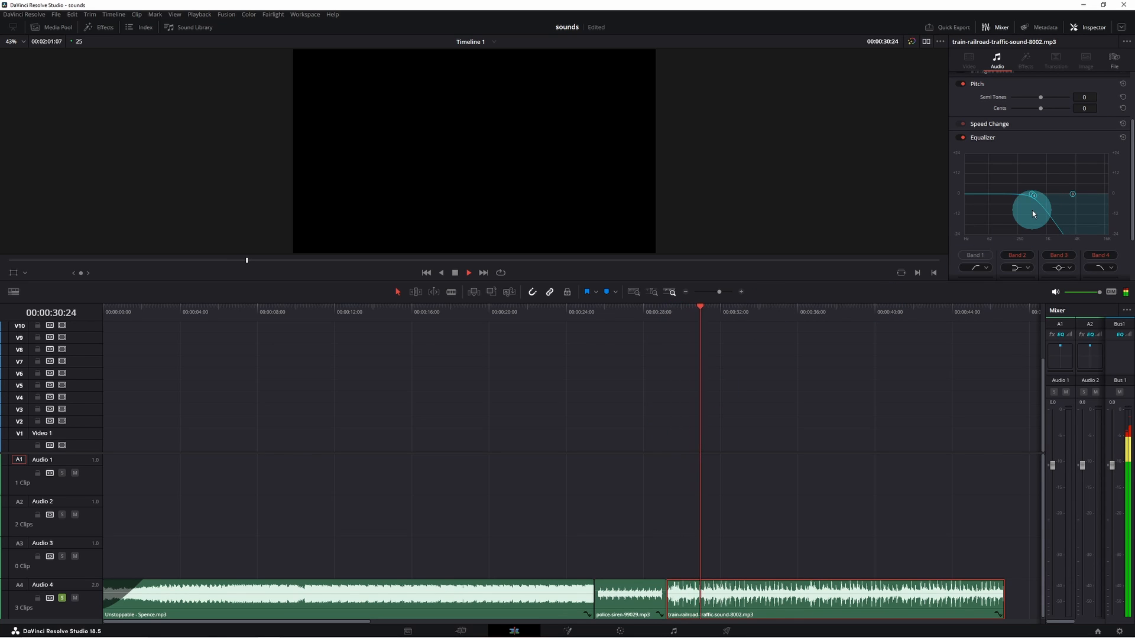
left_click_drag(1033, 196, 1010, 199)
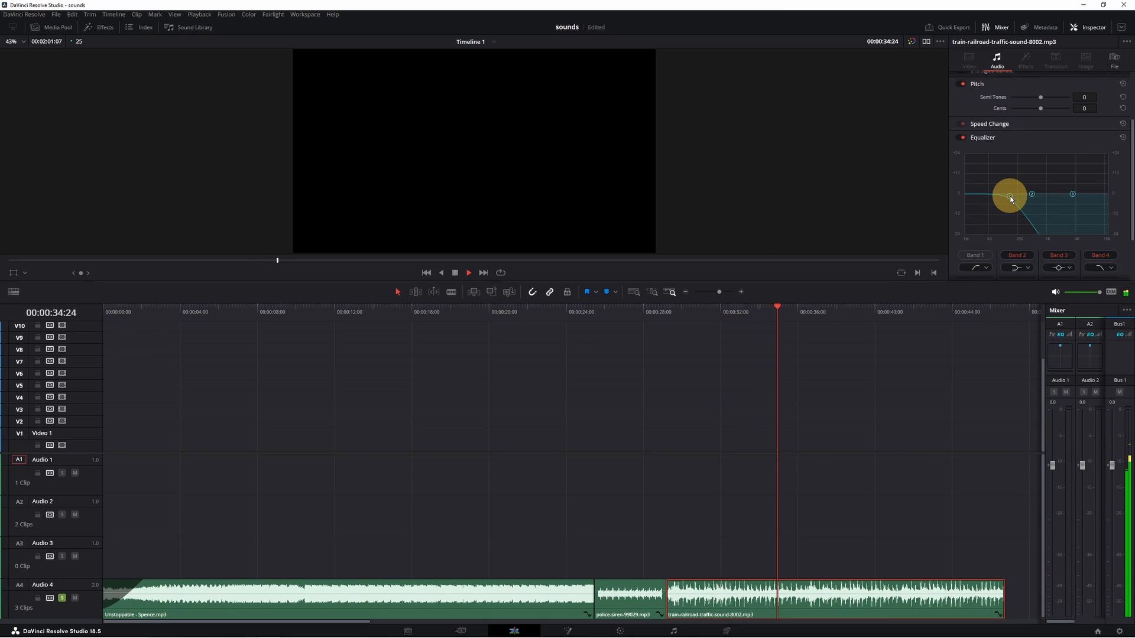
left_click_drag(1009, 196, 990, 196)
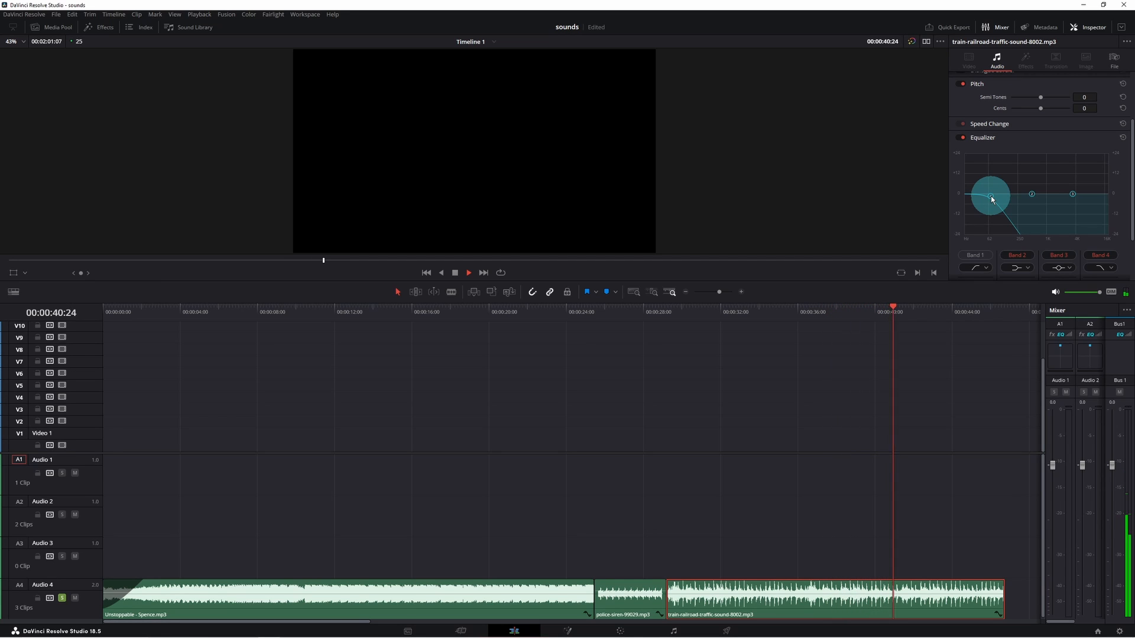
- Stop playback, mute the Audio 4 track and play the two Untitled2 voice clips further along the timeline
key("space")
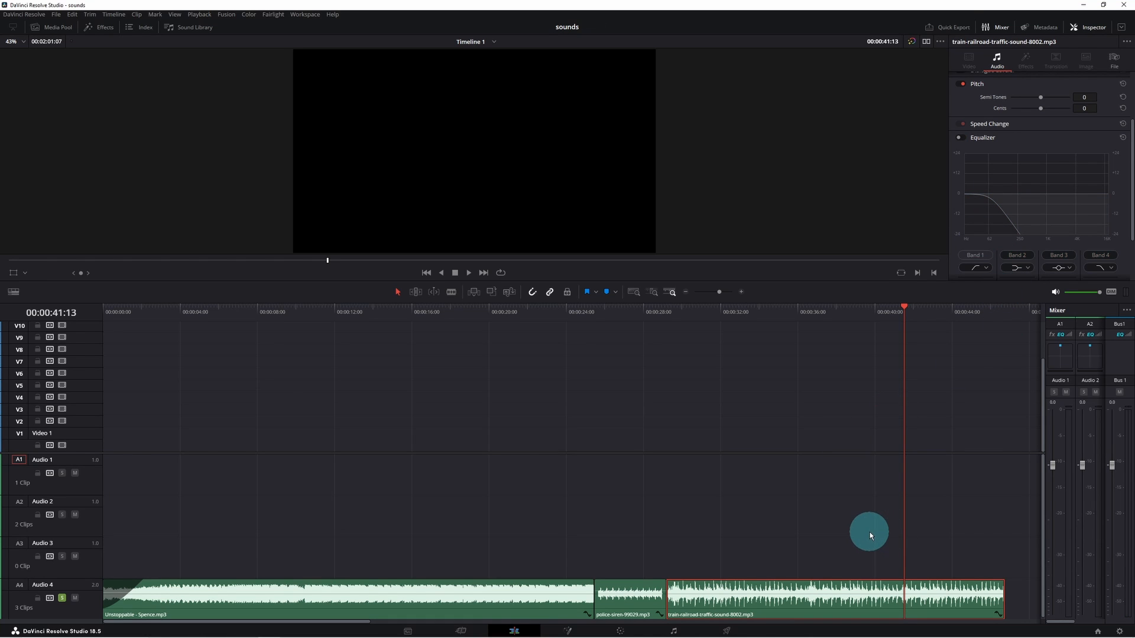
scroll(870, 532, "right", 5)
left_click(463, 309)
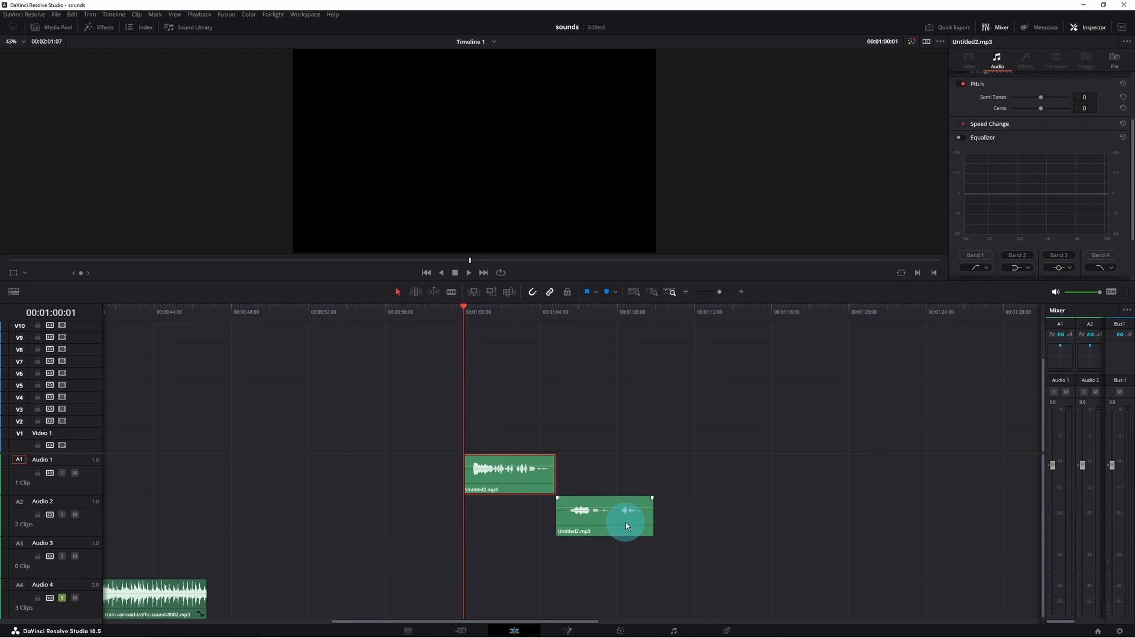
left_click(62, 598)
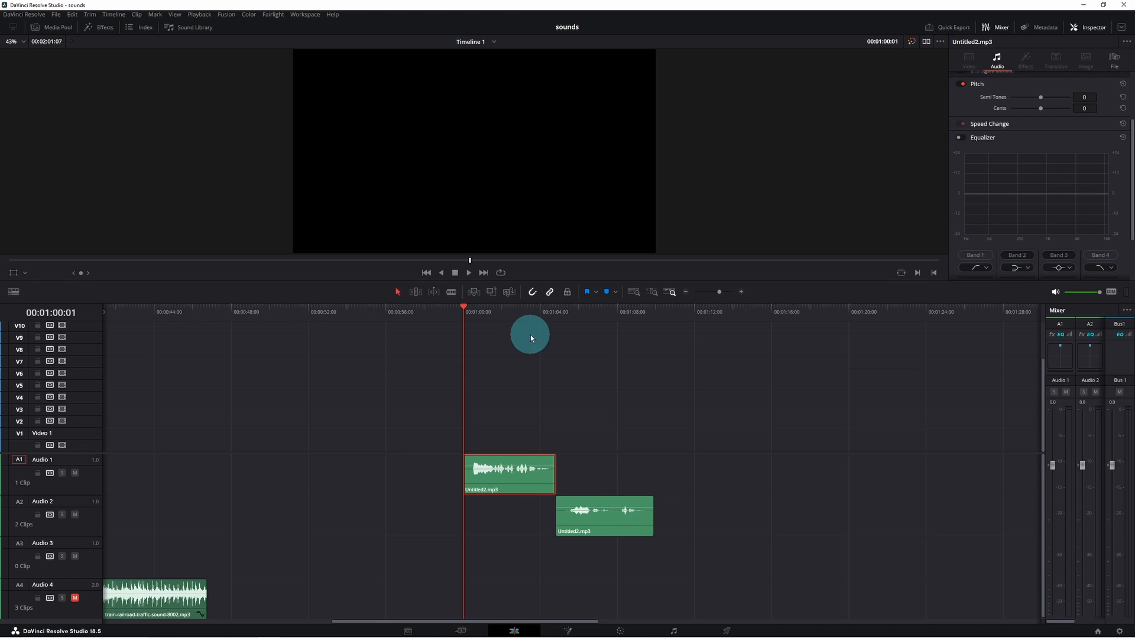
key("space")
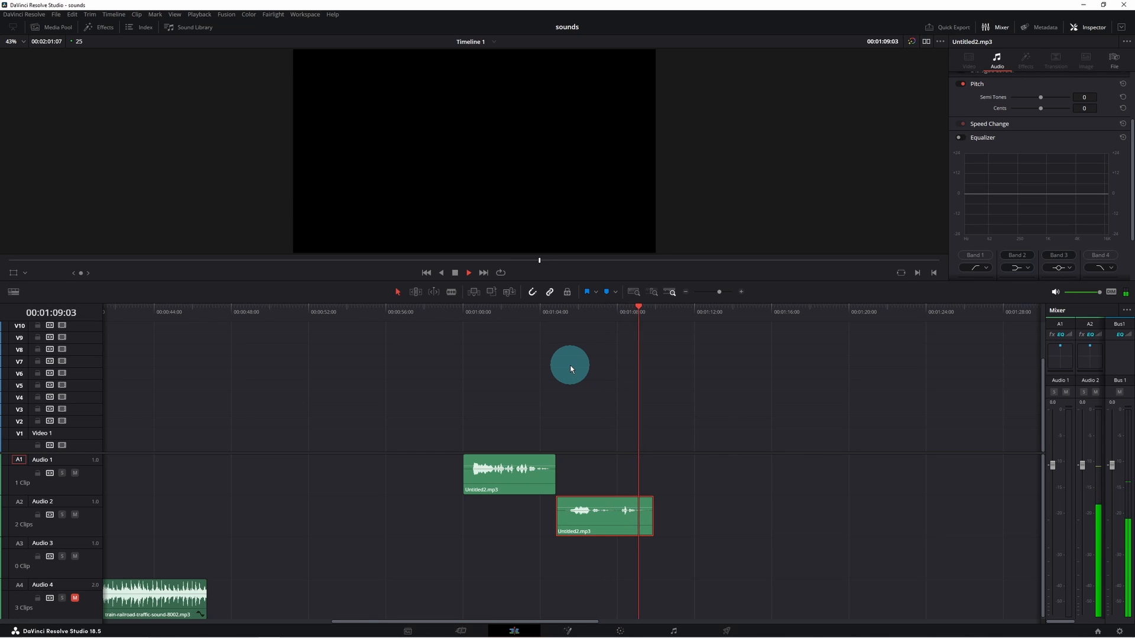
- Switch to the Fairlight page, range-select both Untitled2 clips with the Range Selection tool and turn on loop playback
left_click(600, 530)
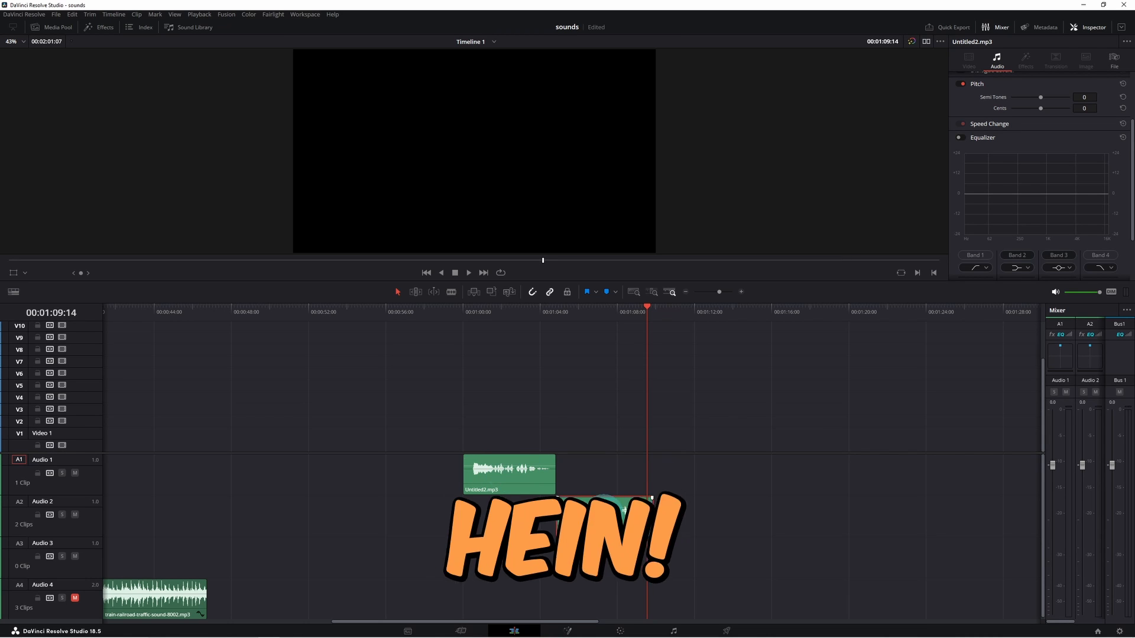
left_click(674, 631)
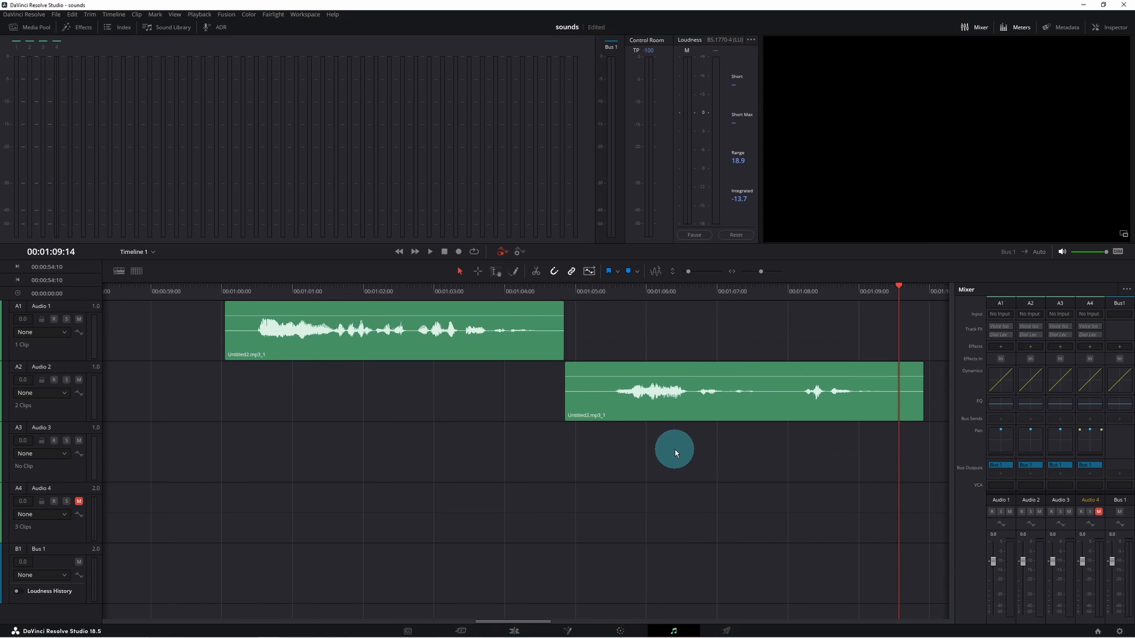
left_click(459, 270)
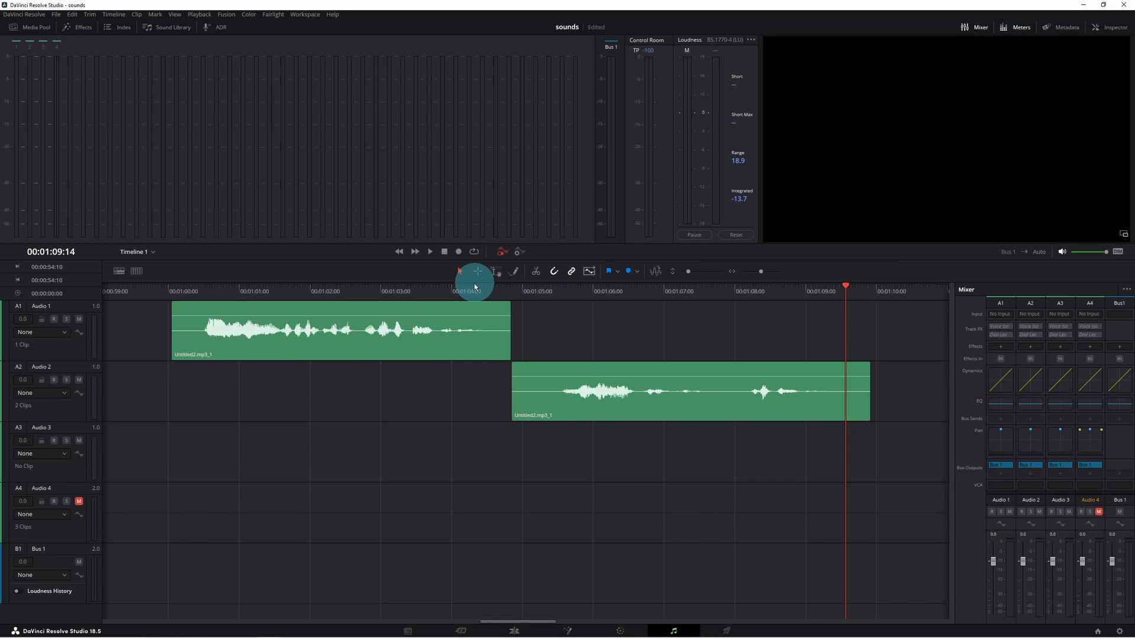
left_click(495, 271)
left_click_drag(172, 519, 869, 334)
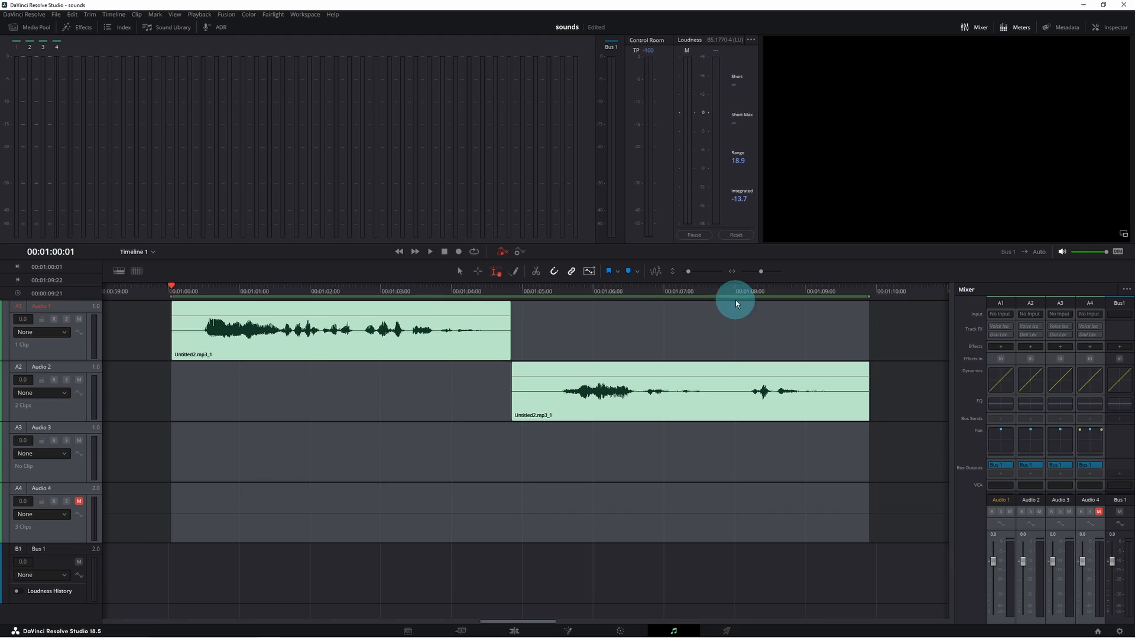
left_click(474, 251)
key("alt+/")
- Play the looped range to hear the two voice clips
key("space")
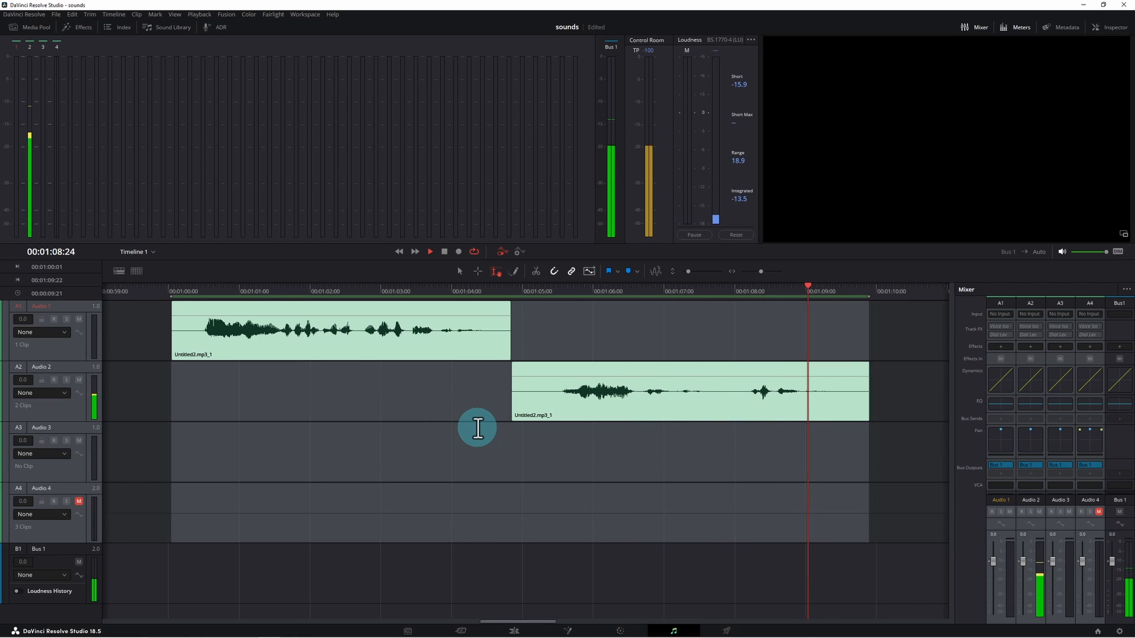
key("space")
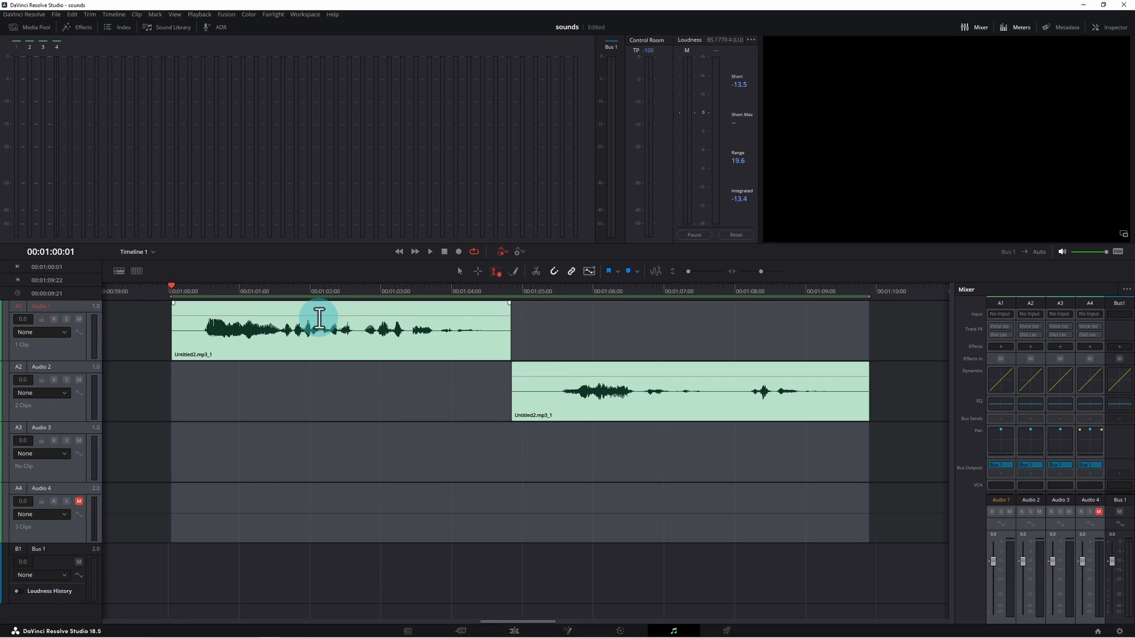
left_click_drag(319, 317, 319, 319)
key("space")
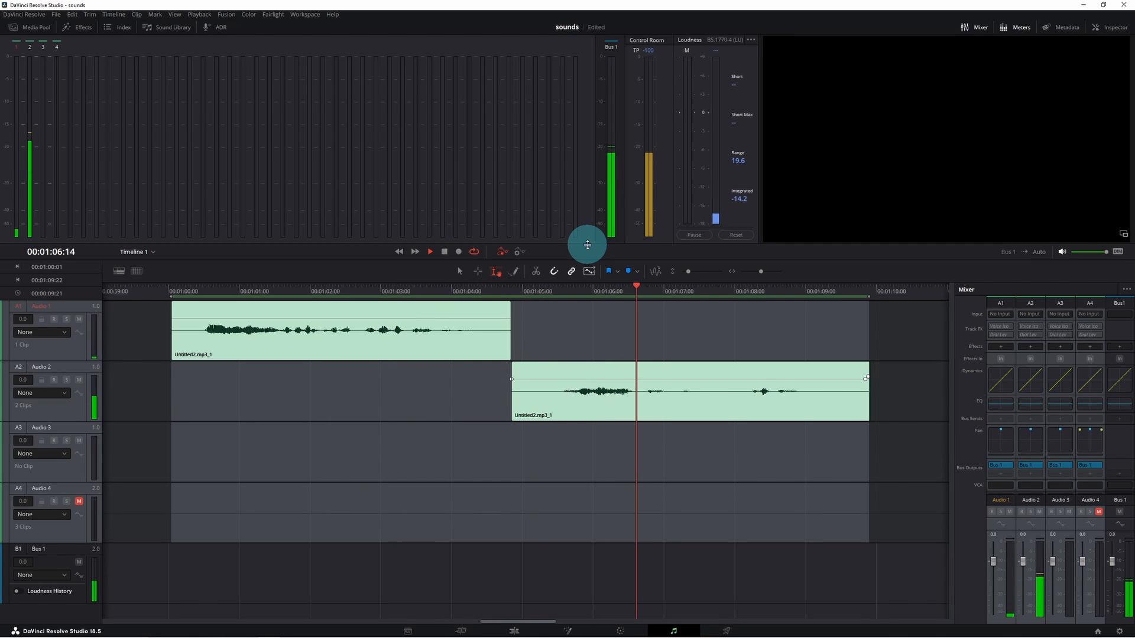
key("space")
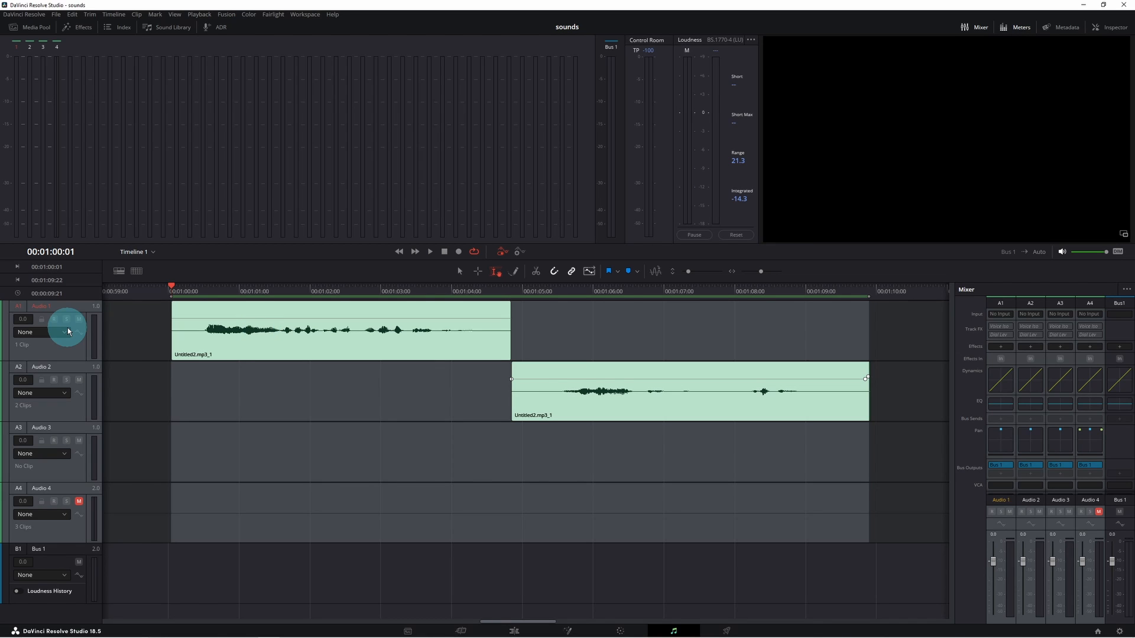
- Add a Fairlight FX Reverb to the Audio 1 track and shrink its room to about 52 m²
left_click(1001, 347)
mouse_move(1037, 454)
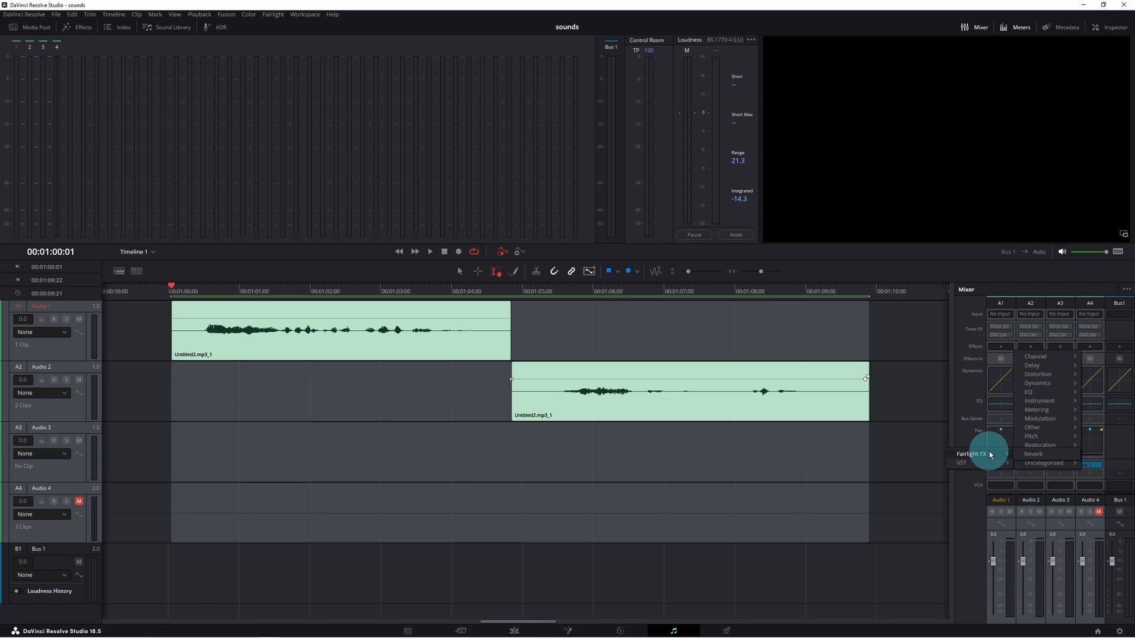
mouse_move(988, 454)
left_click(1034, 456)
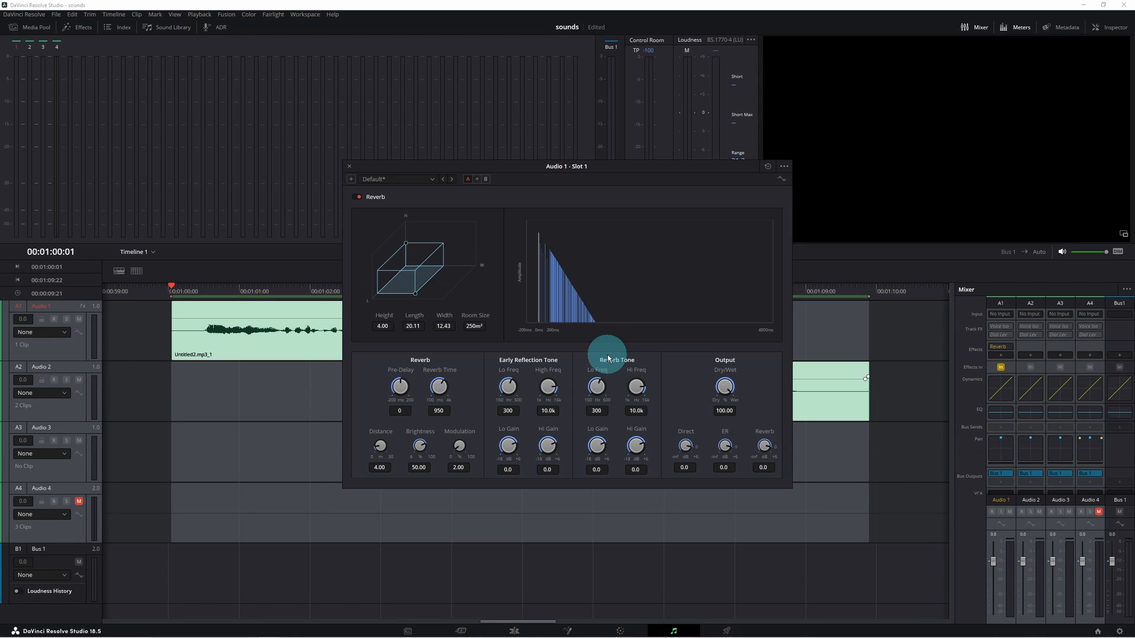
mouse_move(415, 293)
left_mouse_down()
mouse_move(429, 276)
mouse_move(405, 253)
mouse_move(420, 279)
left_mouse_up()
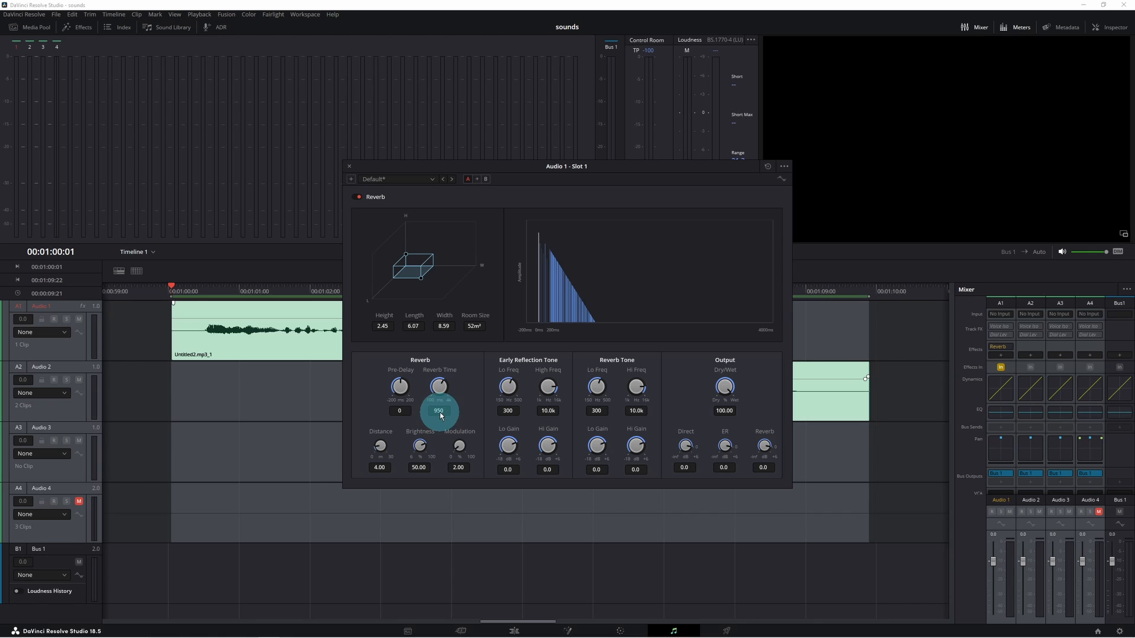
- Set the Reverb's reverb time to 306, pre-delay to -43 and distance to 10.21, auditioning the result
left_click_drag(443, 385, 406, 389)
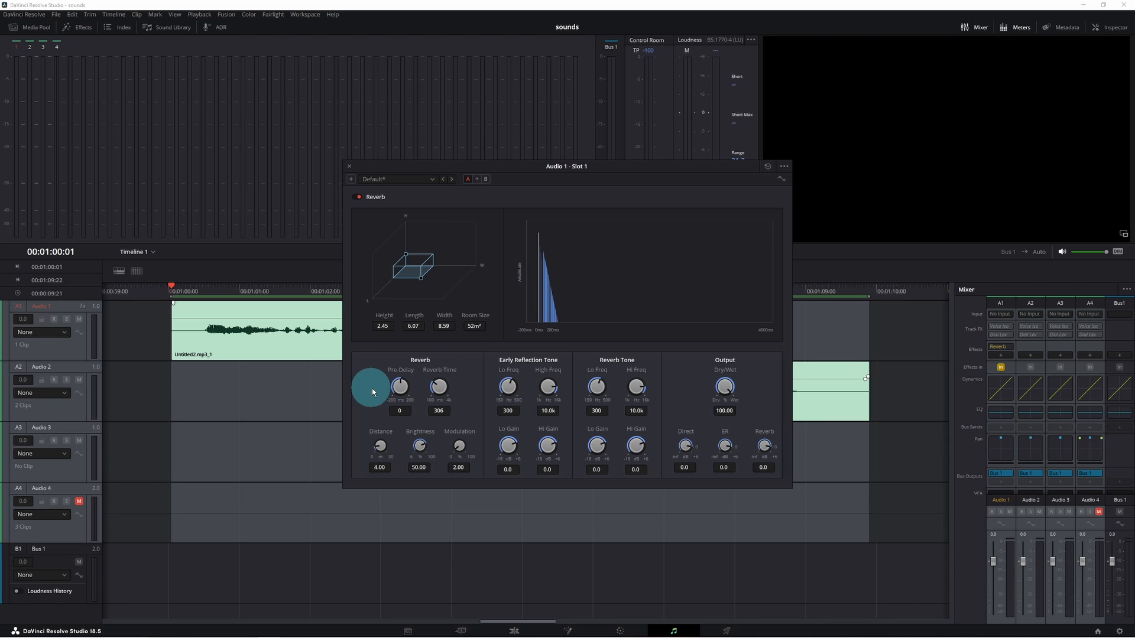
left_click_drag(398, 389, 363, 384)
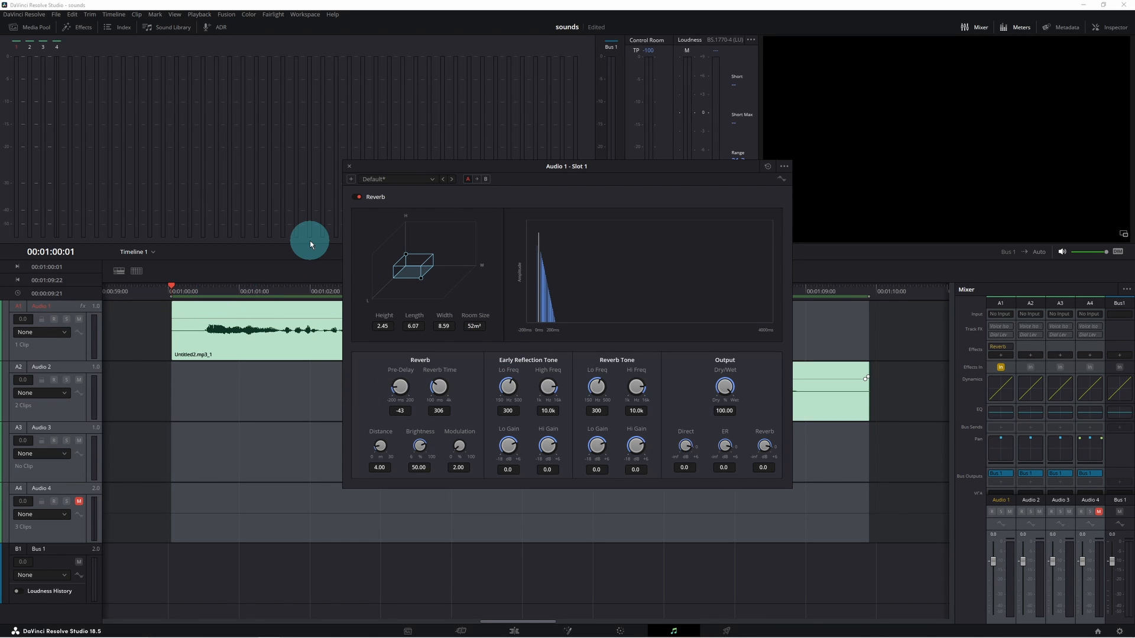
key("space")
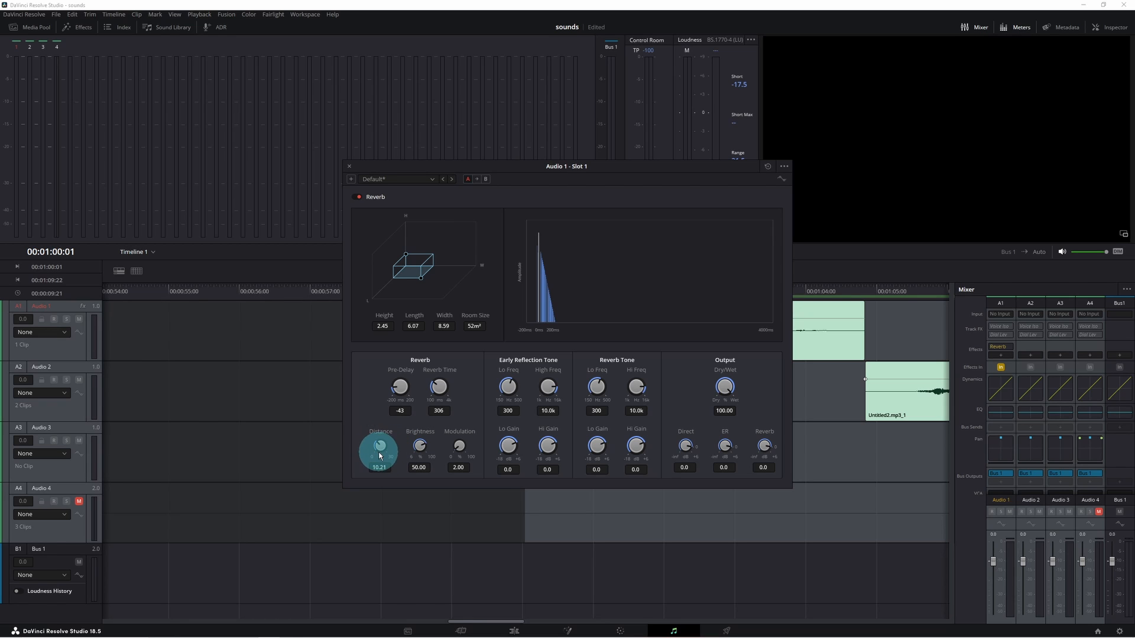
key("space")
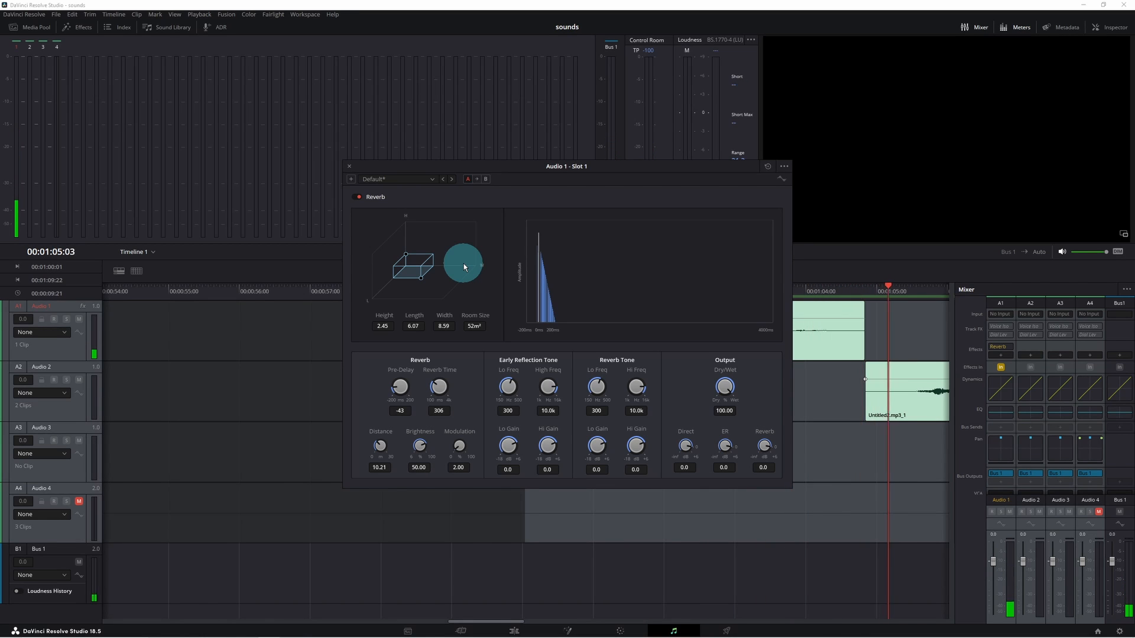
- Move the Reverb window aside and lower its Dry/Wet mix while playing back
left_click_drag(668, 167, 393, 173)
left_click_drag(701, 321, 702, 318)
key("space")
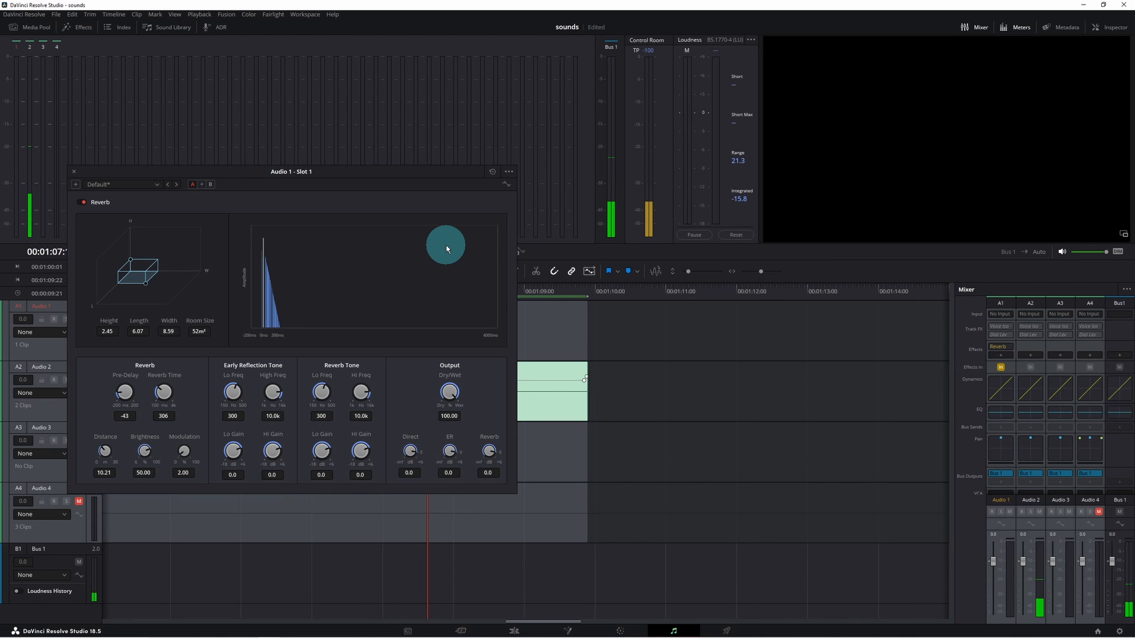
left_click_drag(357, 172, 906, 192)
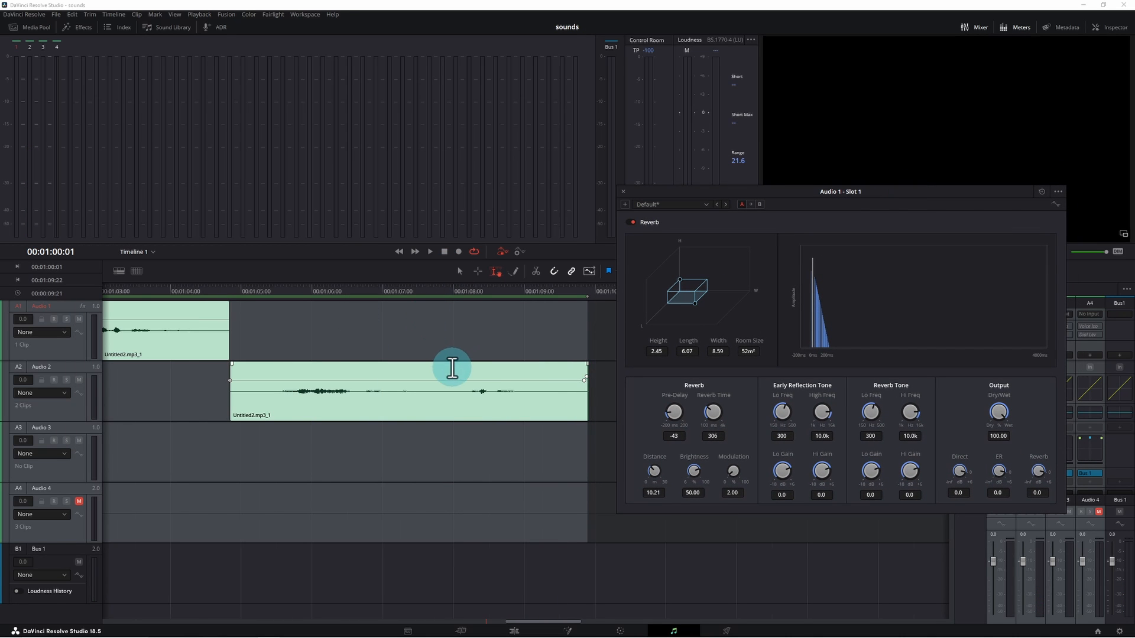
scroll(451, 368, "left", 6)
scroll(448, 365, "right", 1)
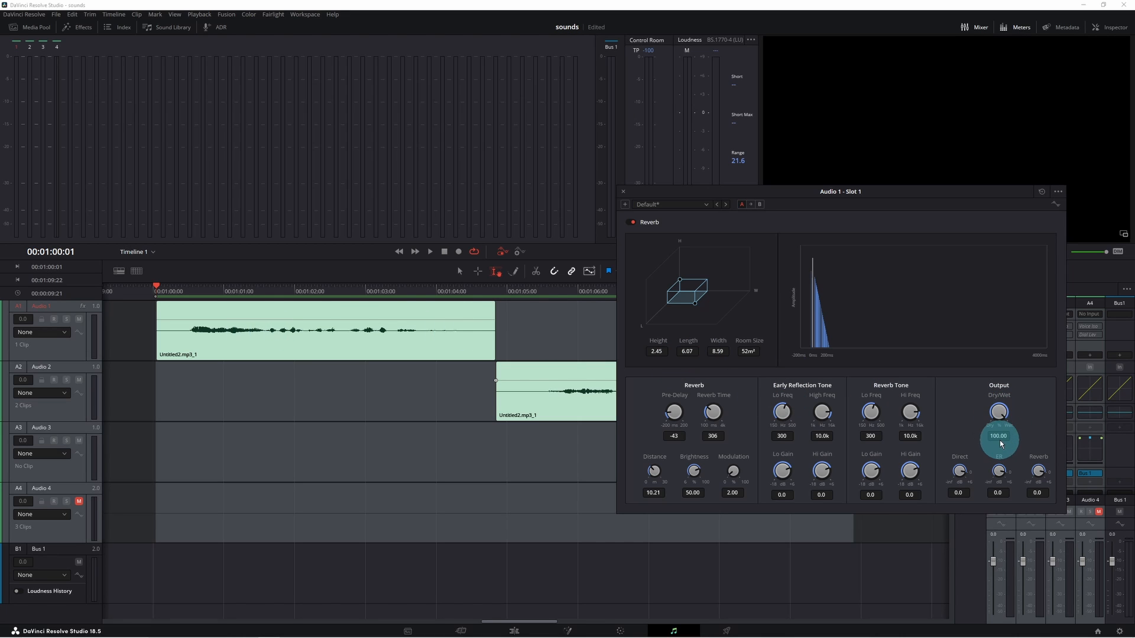
left_click_drag(999, 416, 961, 414)
key("space")
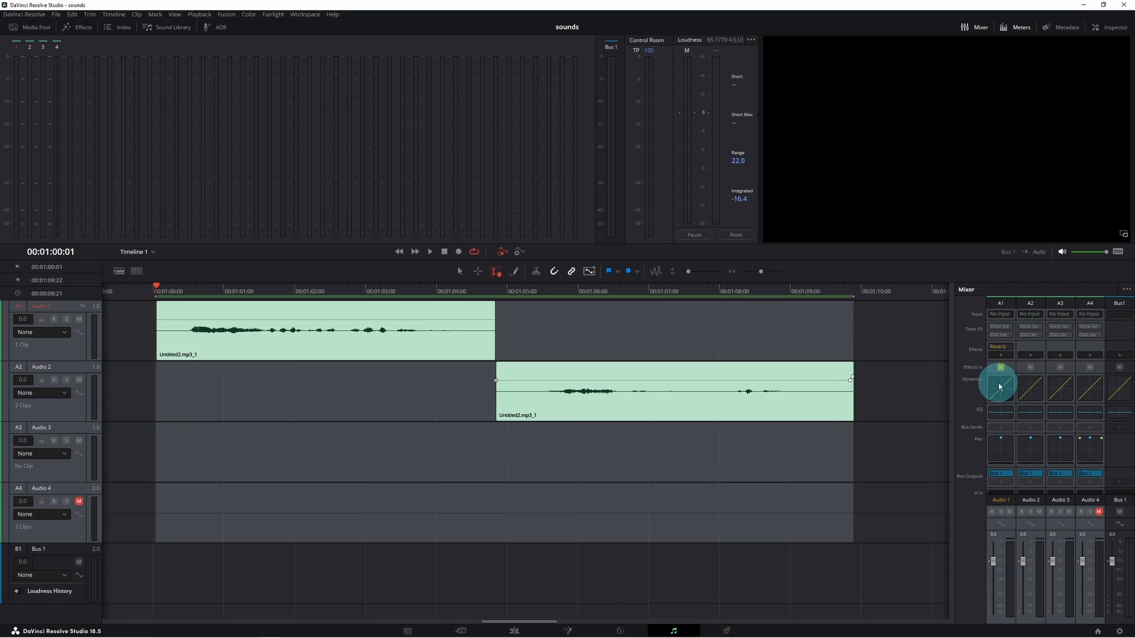
- Add a Fairlight FX Delay to the Audio 1 track after the Reverb and play it back
left_click(1001, 356)
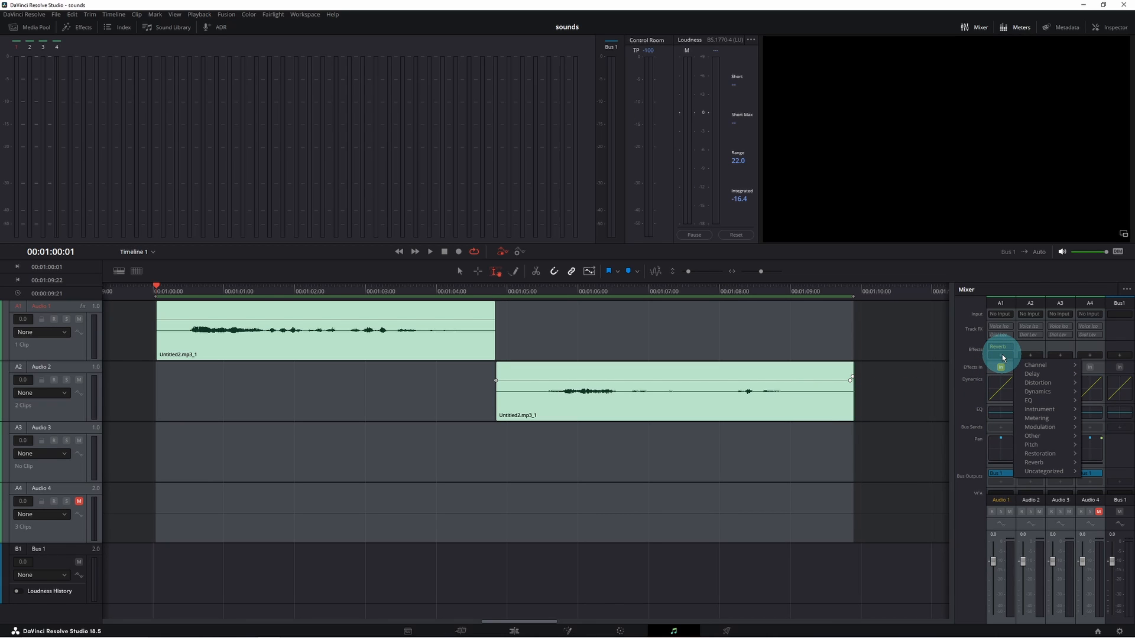
mouse_move(1034, 374)
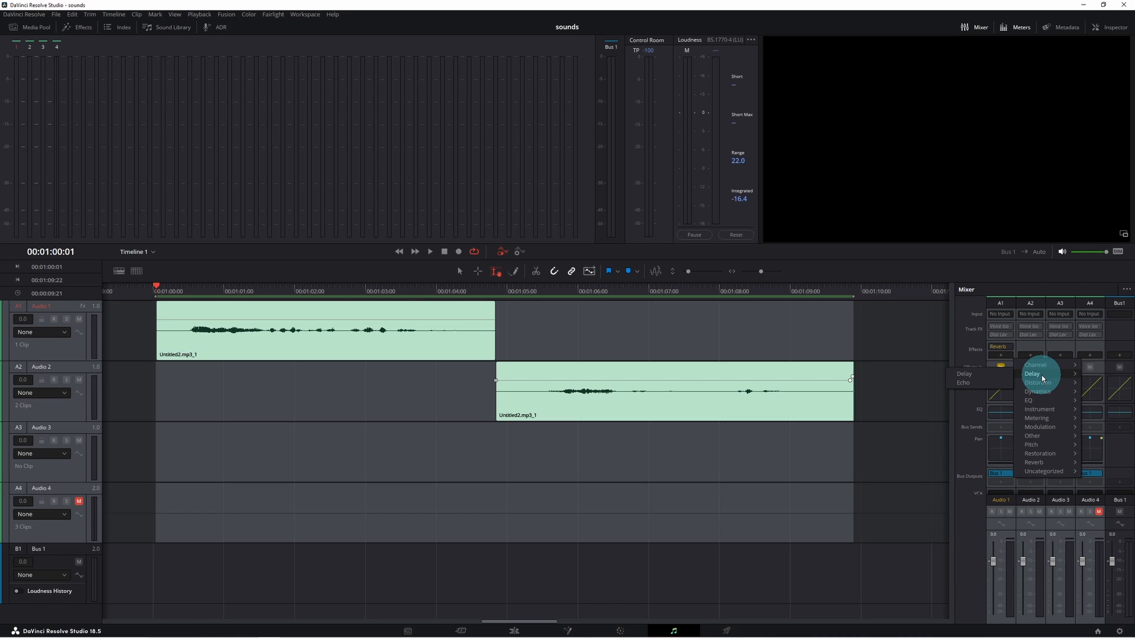
left_click(985, 374)
left_click_drag(615, 218, 687, 115)
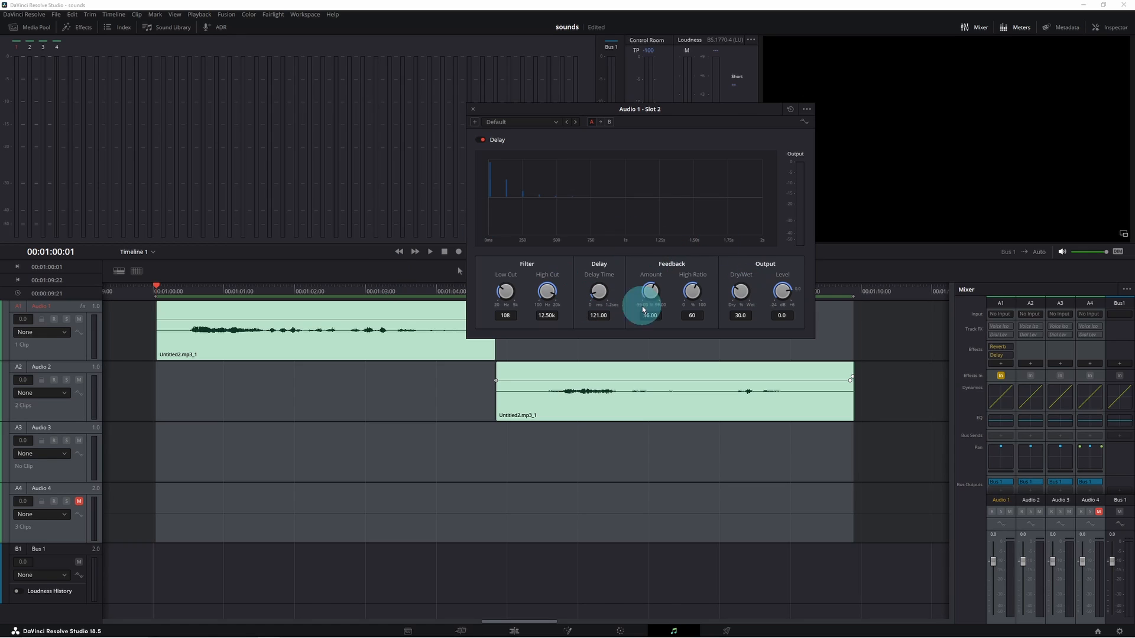
key("space")
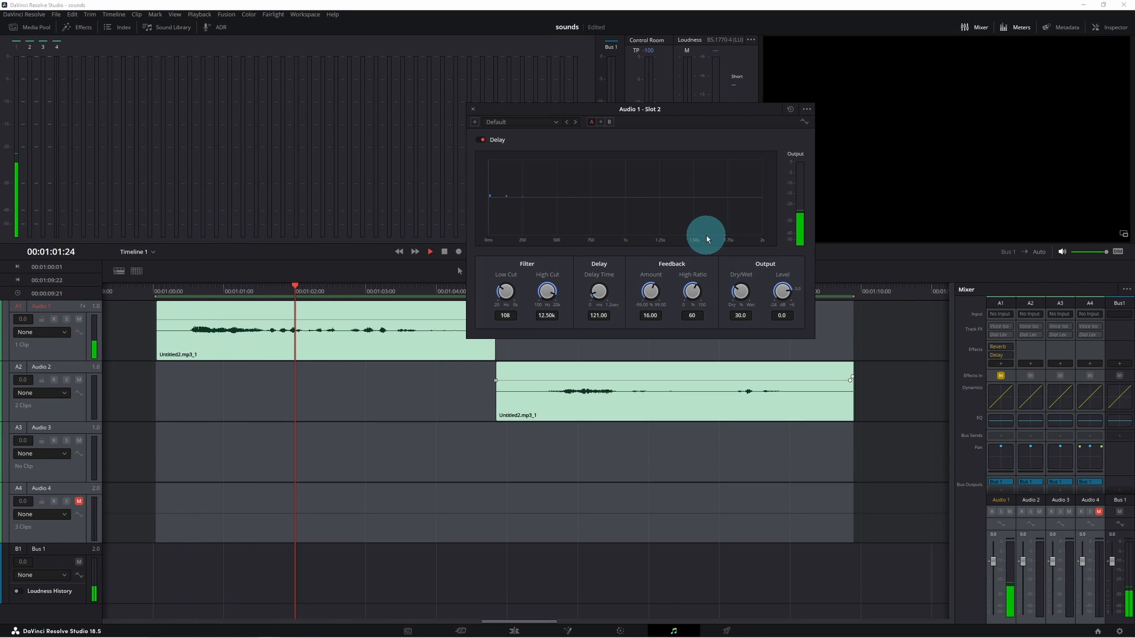
key("space")
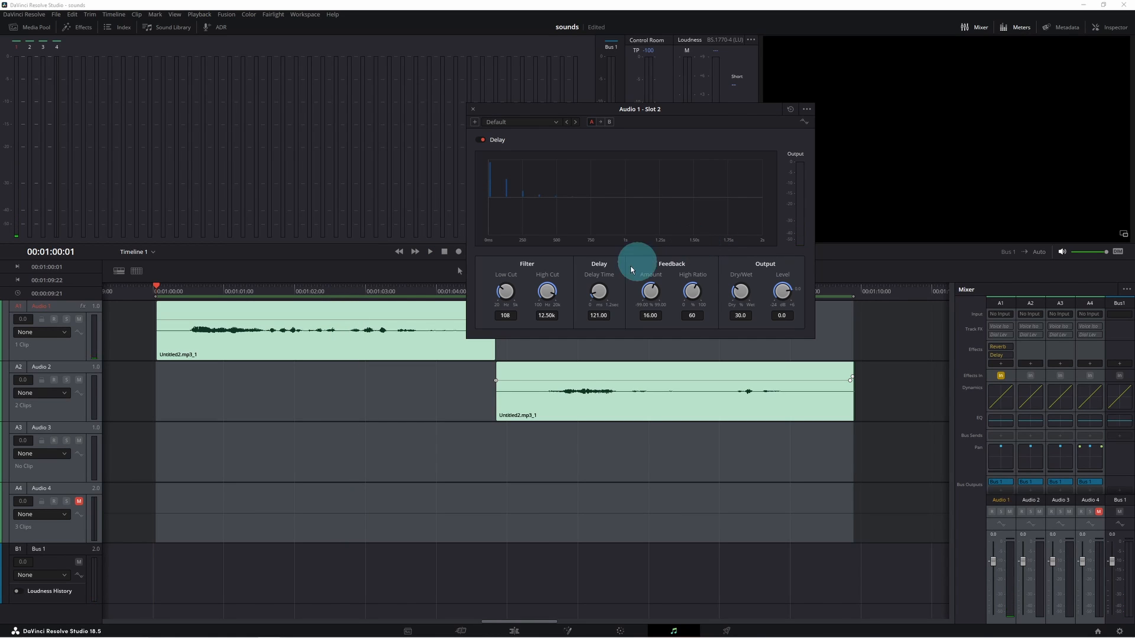
- Set the Delay's delay time to 6.60 and audition it
left_click_drag(601, 292, 591, 287)
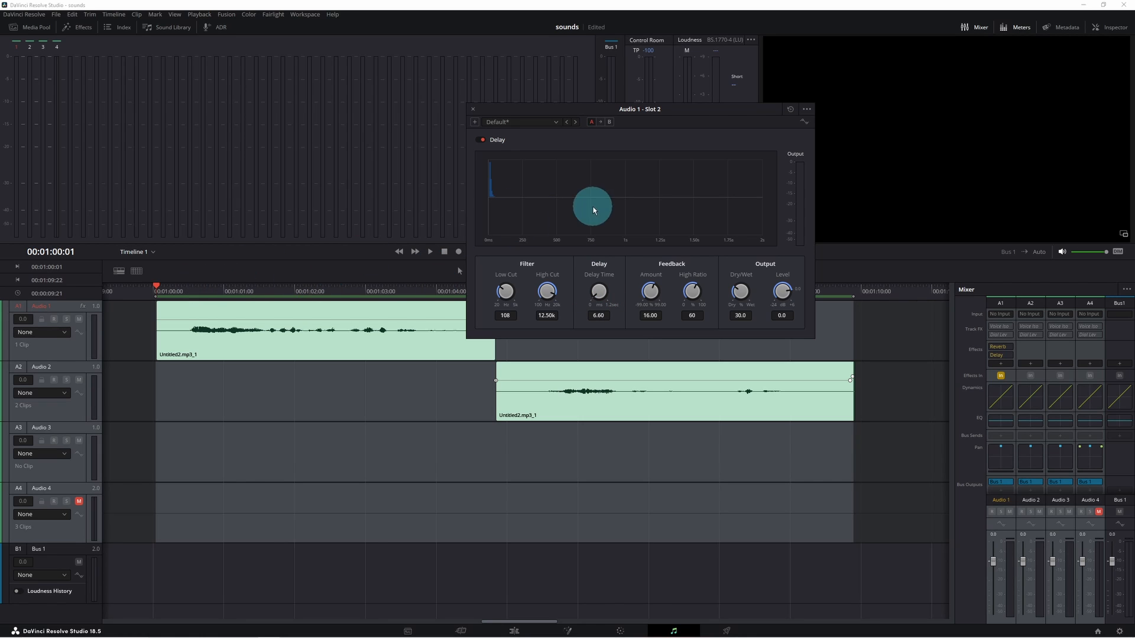
key("space")
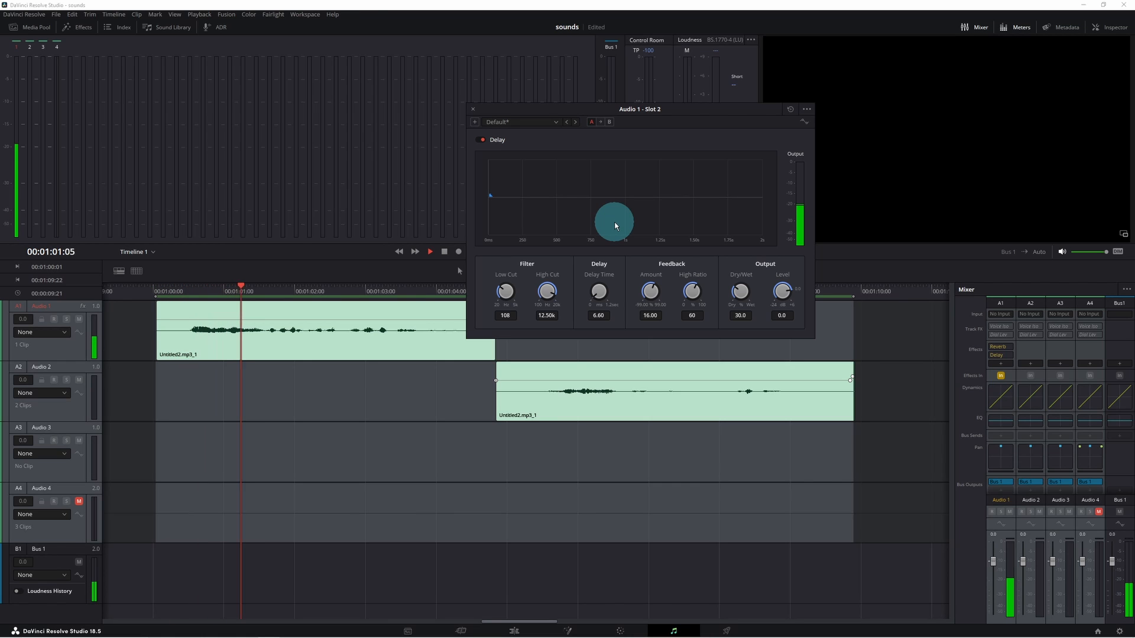
key("space")
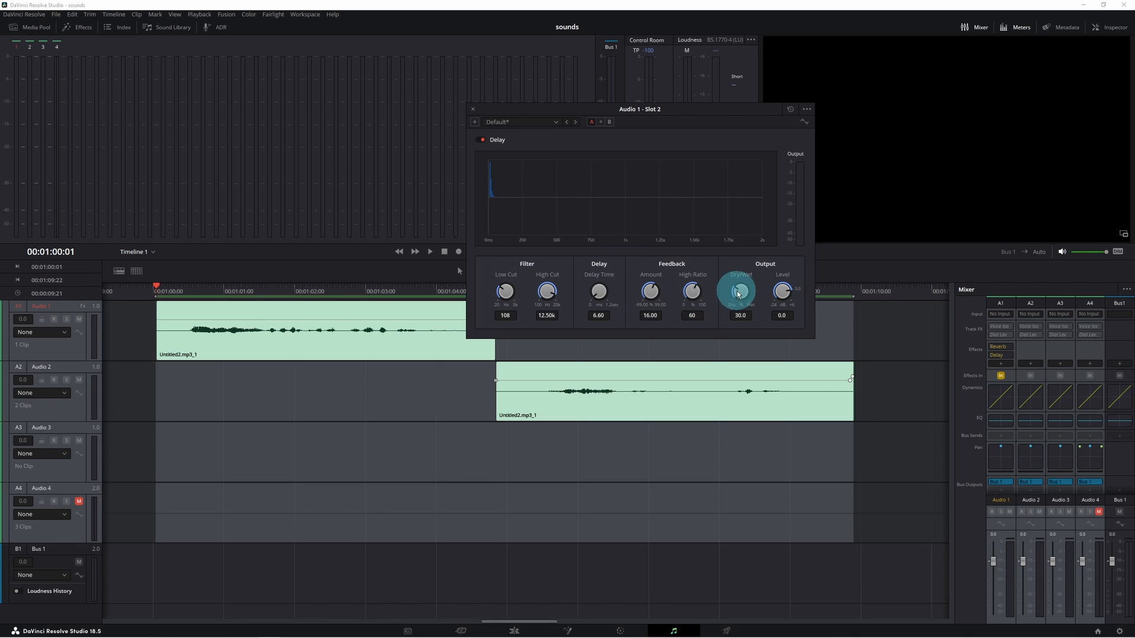
- Lower the Delay's output level to -4.4 dB and play the voice clips to check it
left_click_drag(782, 289, 767, 291)
key("space")
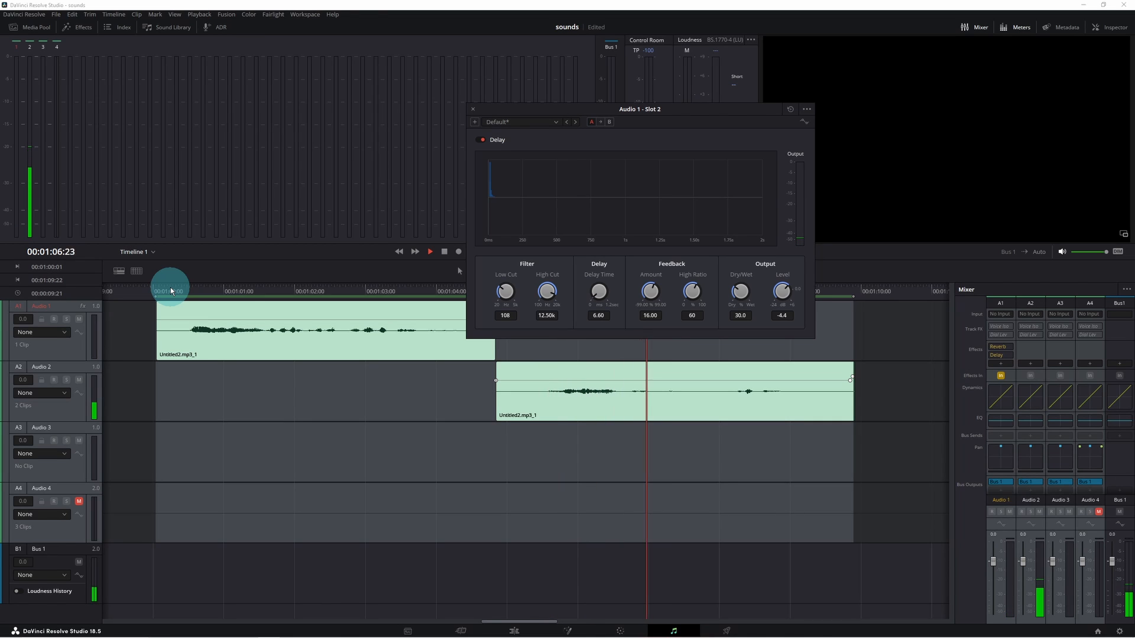
key("space")
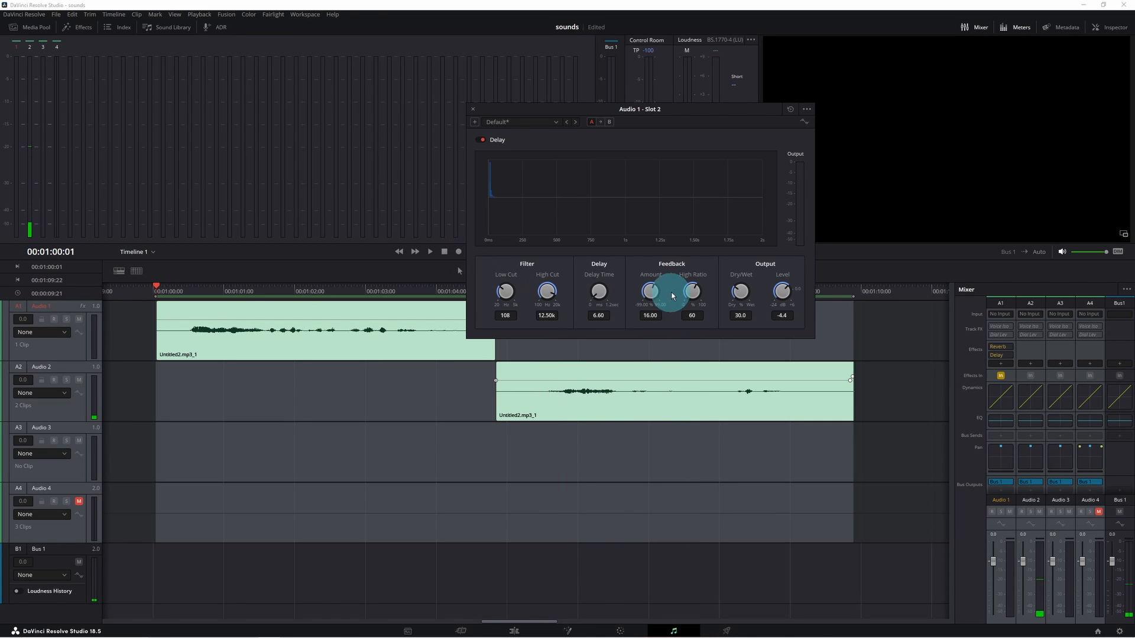
left_click_drag(250, 319, 251, 318)
key("space")
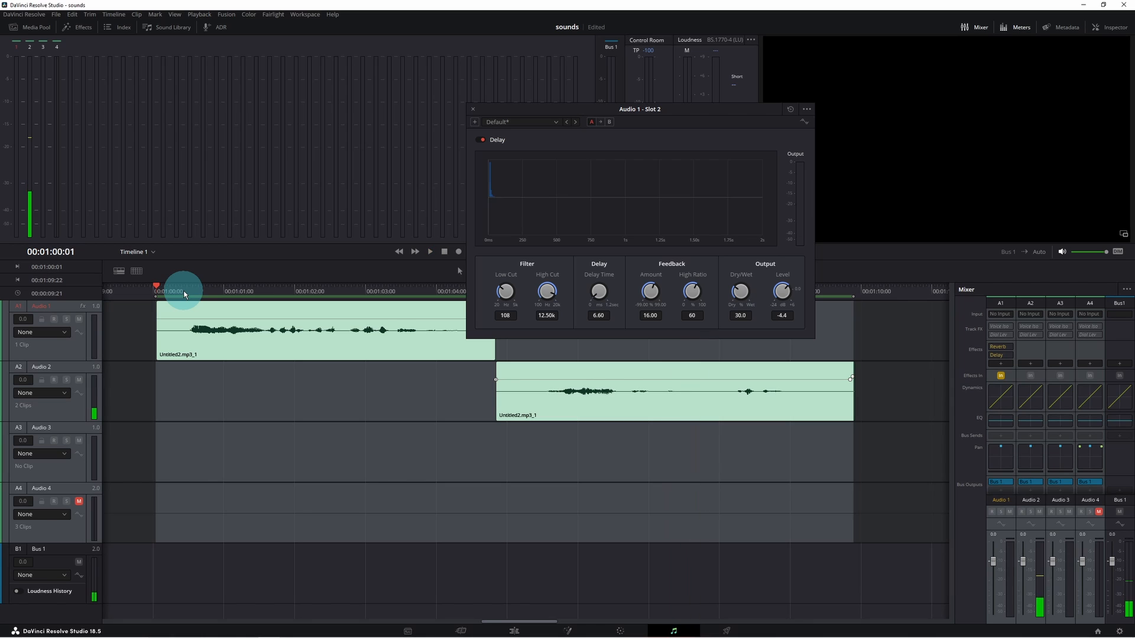
key("space")
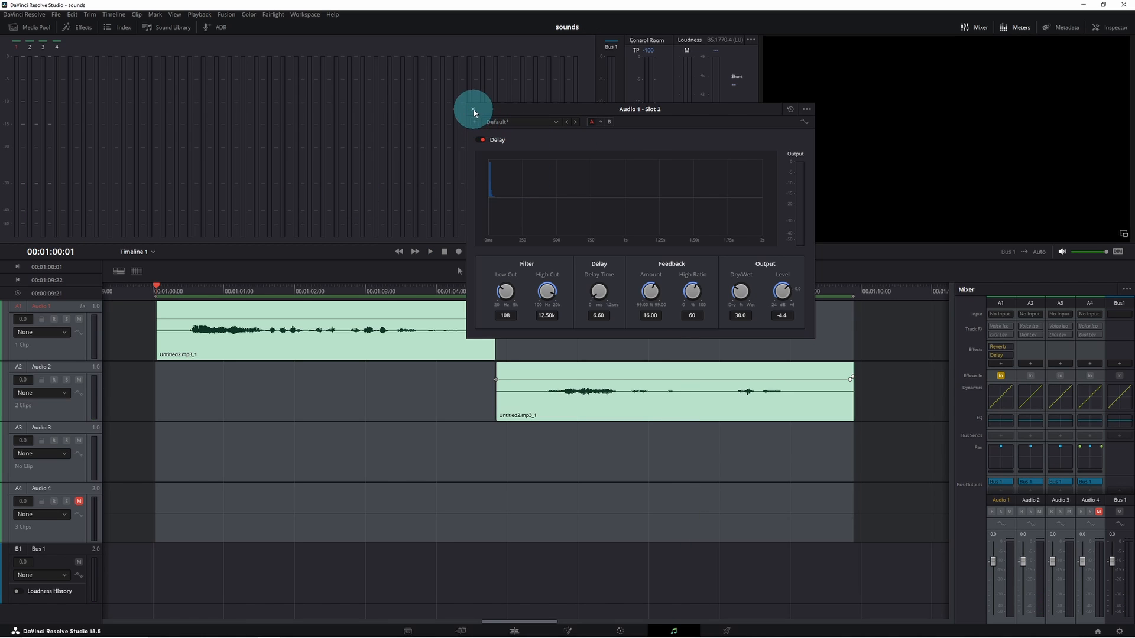
- Close the Delay window and play back the voice clip on the Audio 2 track of the edit timeline
left_click(473, 109)
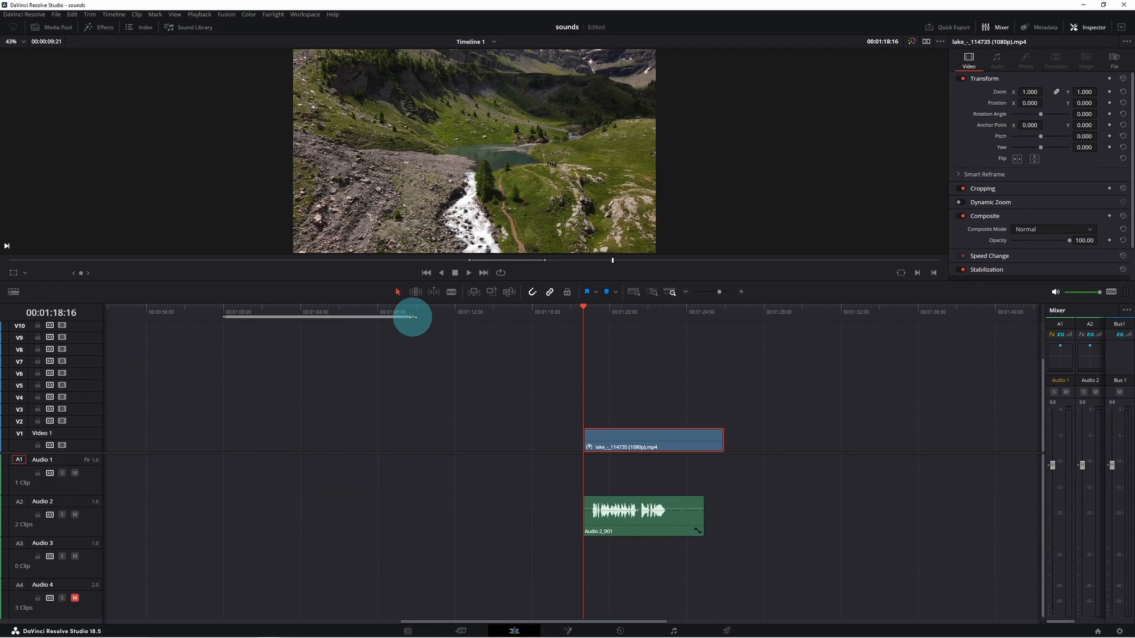
left_click(513, 382)
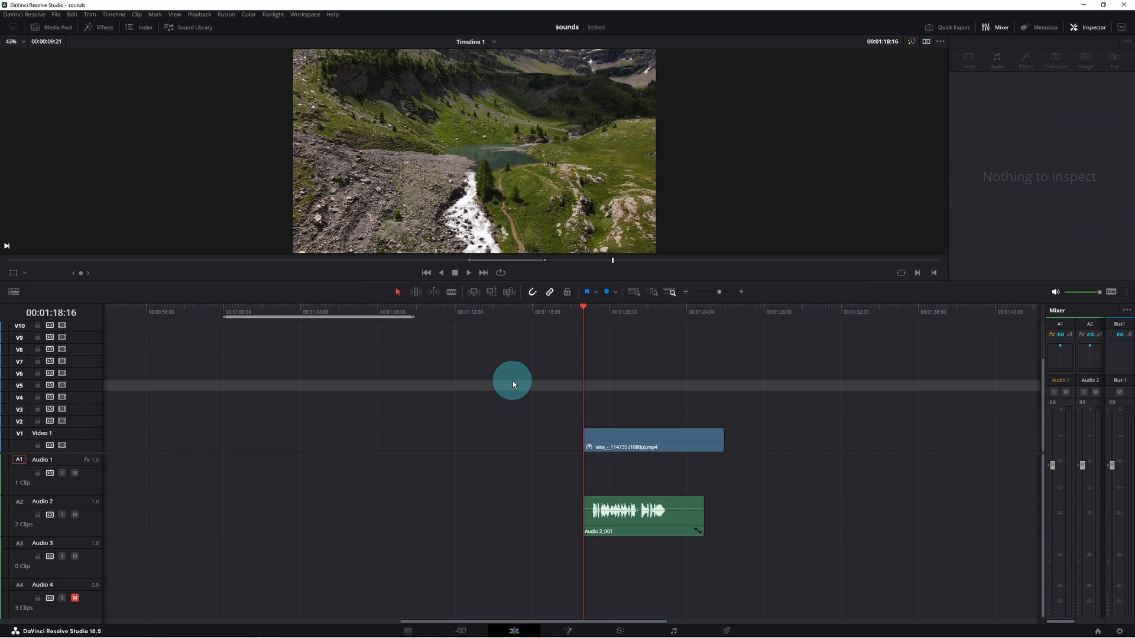
left_click(512, 382)
key("alt+x")
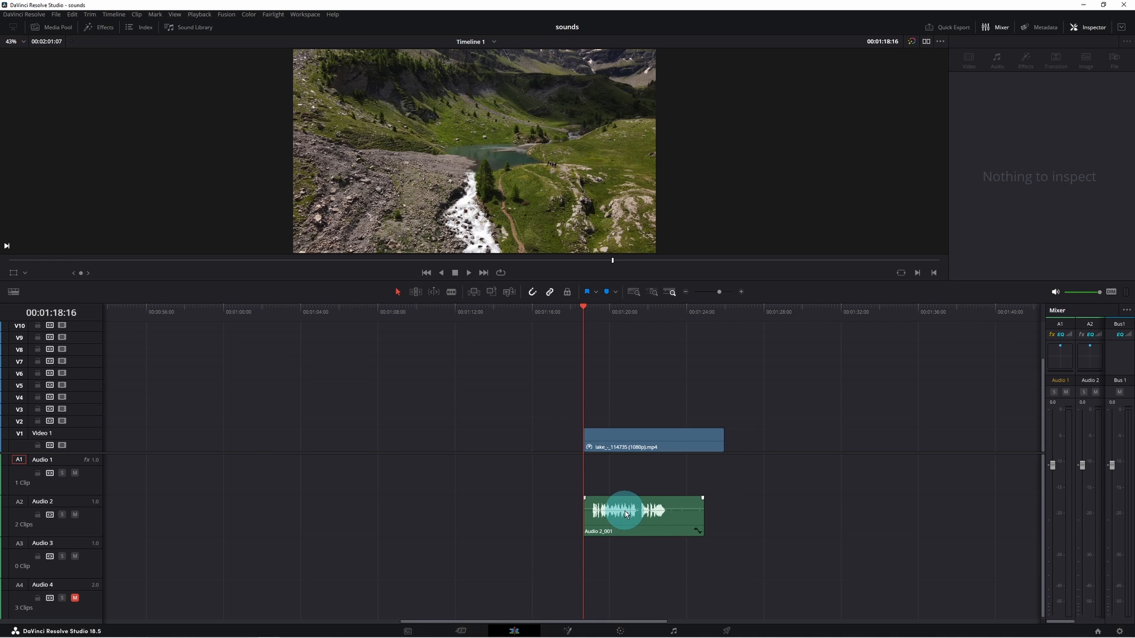
key("space")
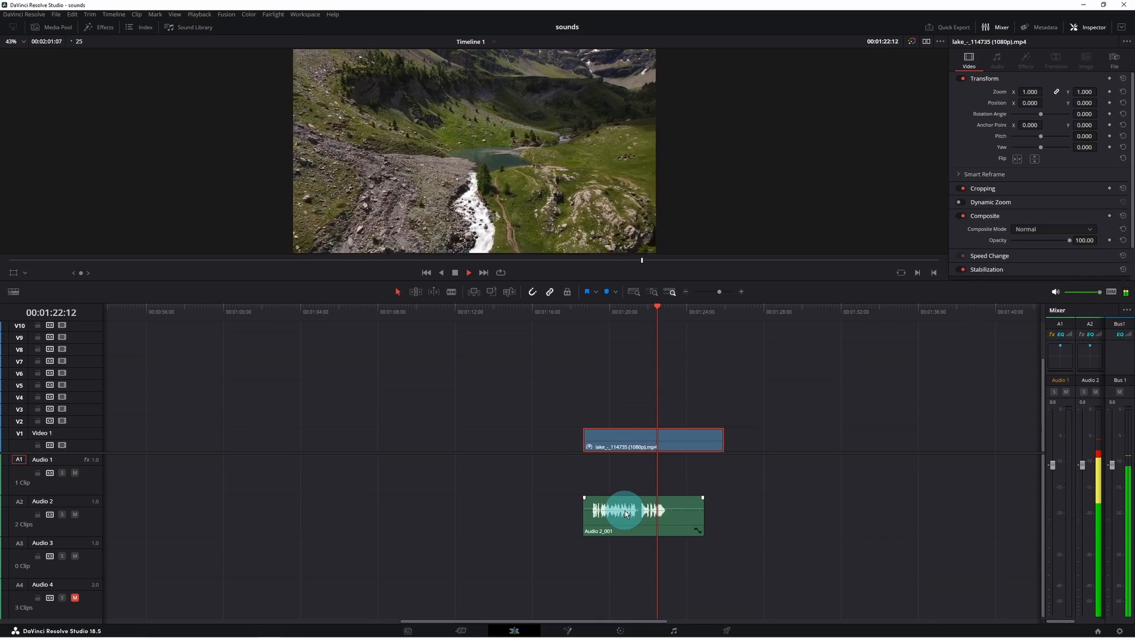
key("space")
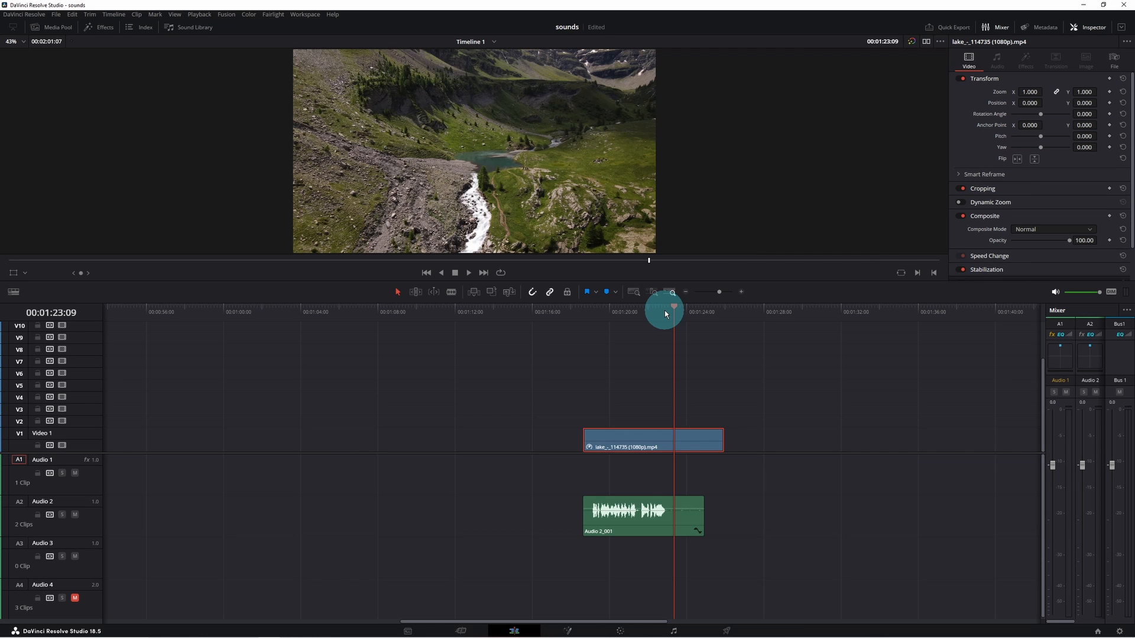
- Place the playhead near the end of the spoken phrase and split the video and audio clips there
left_click(642, 312)
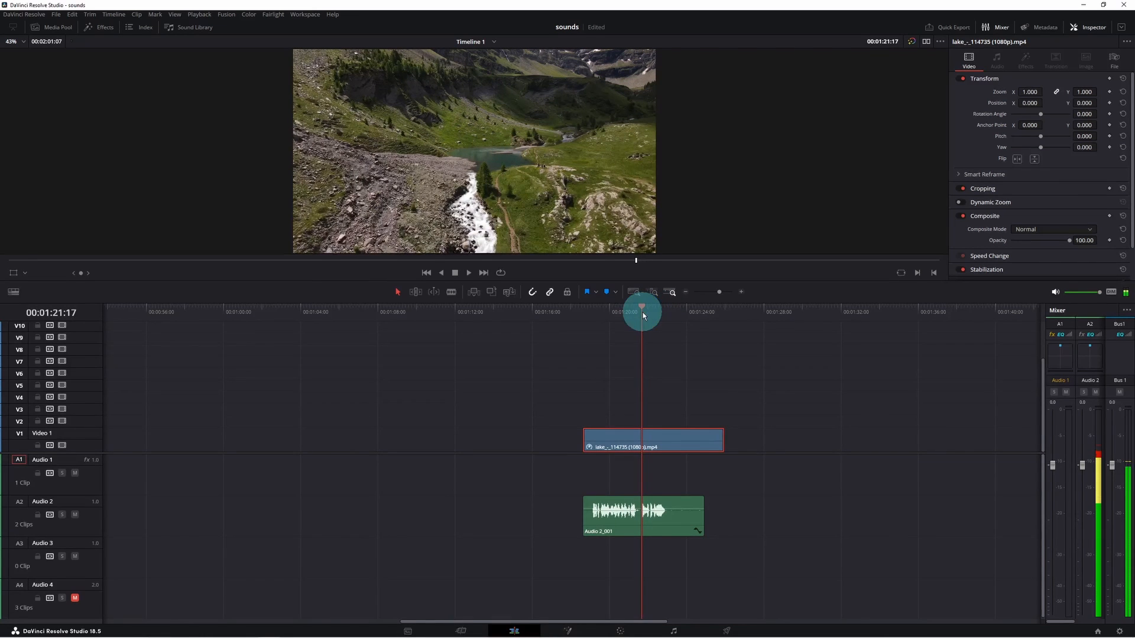
left_click(660, 513)
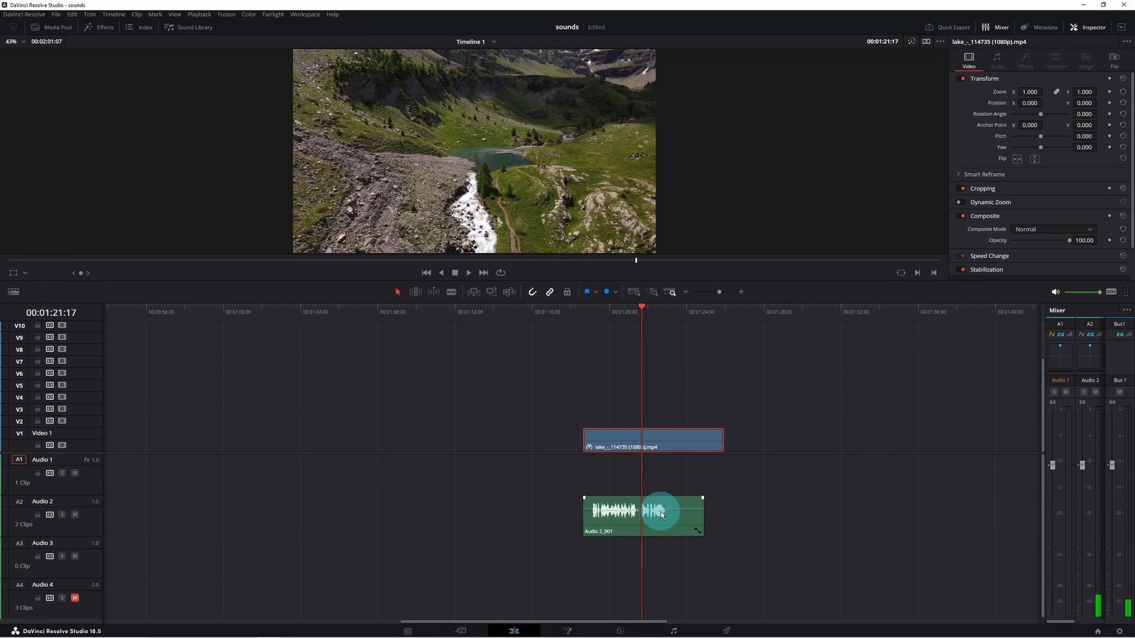
key("space")
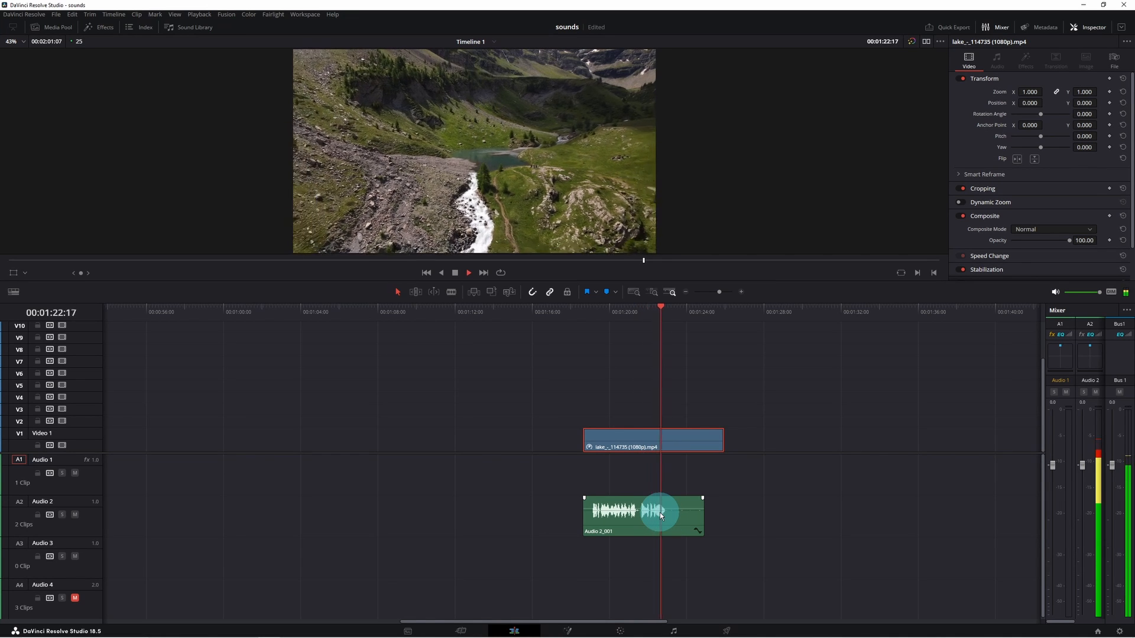
left_click(663, 308)
left_click_drag(662, 306, 657, 306)
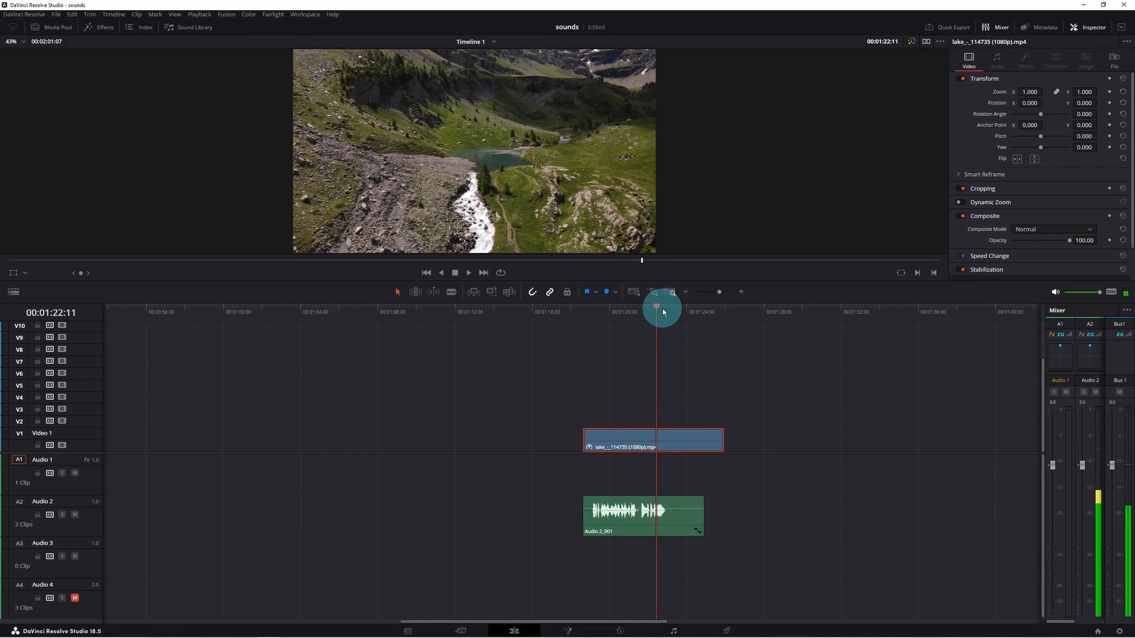
key("ctrl+b")
key("ctrl+b")
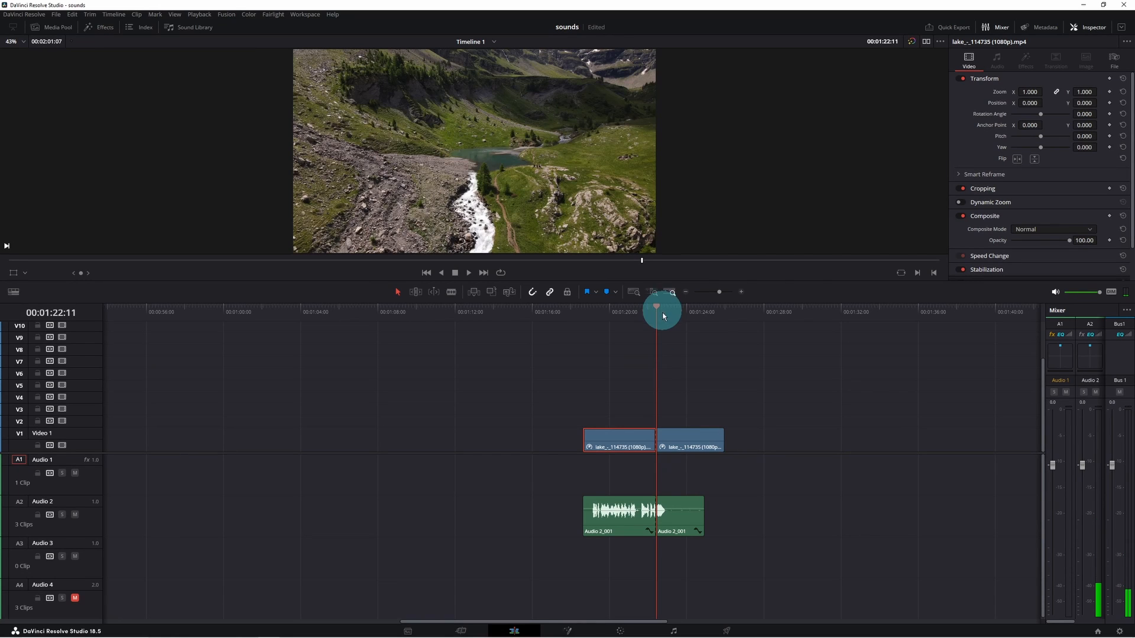
- Delete the through edit on the video clip to rejoin it
left_click(678, 500)
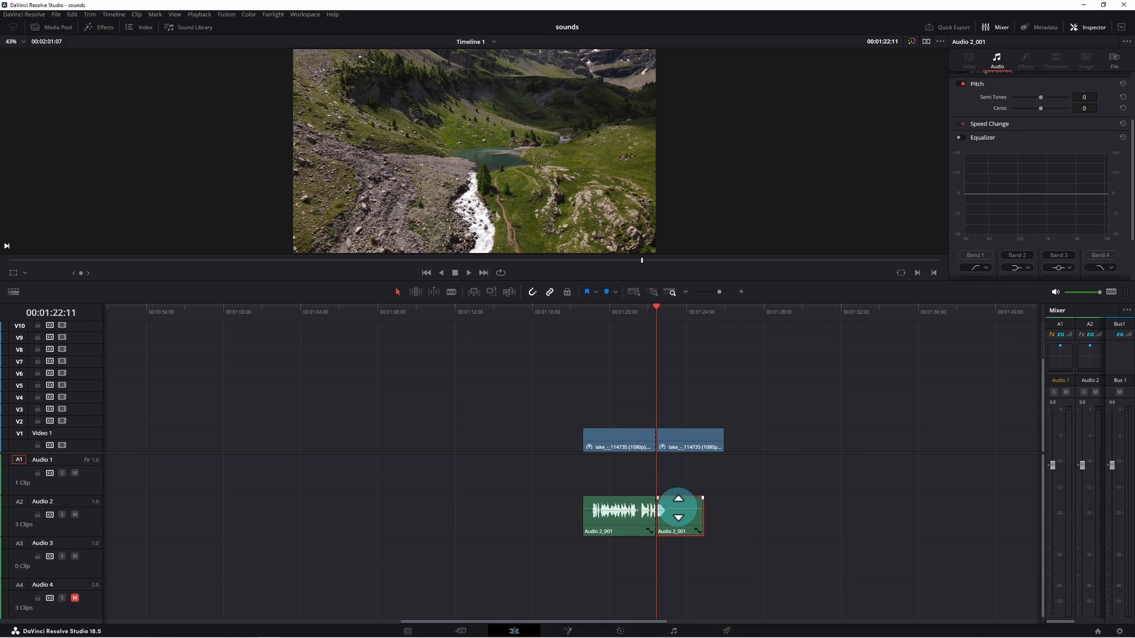
left_click(668, 440)
left_click(679, 310)
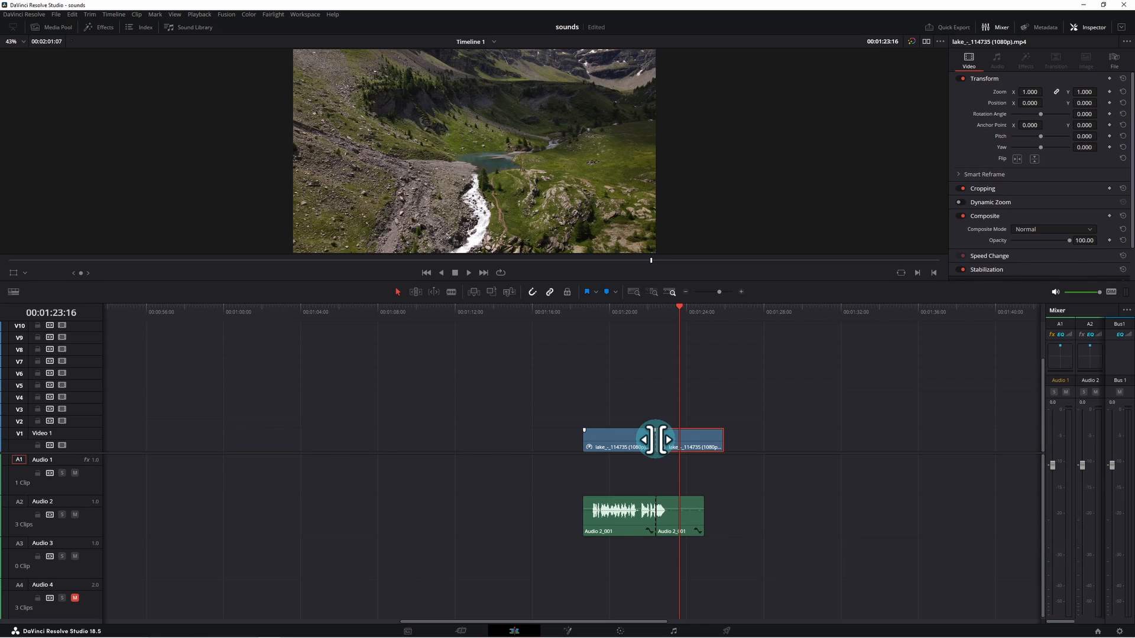
right_click(655, 440)
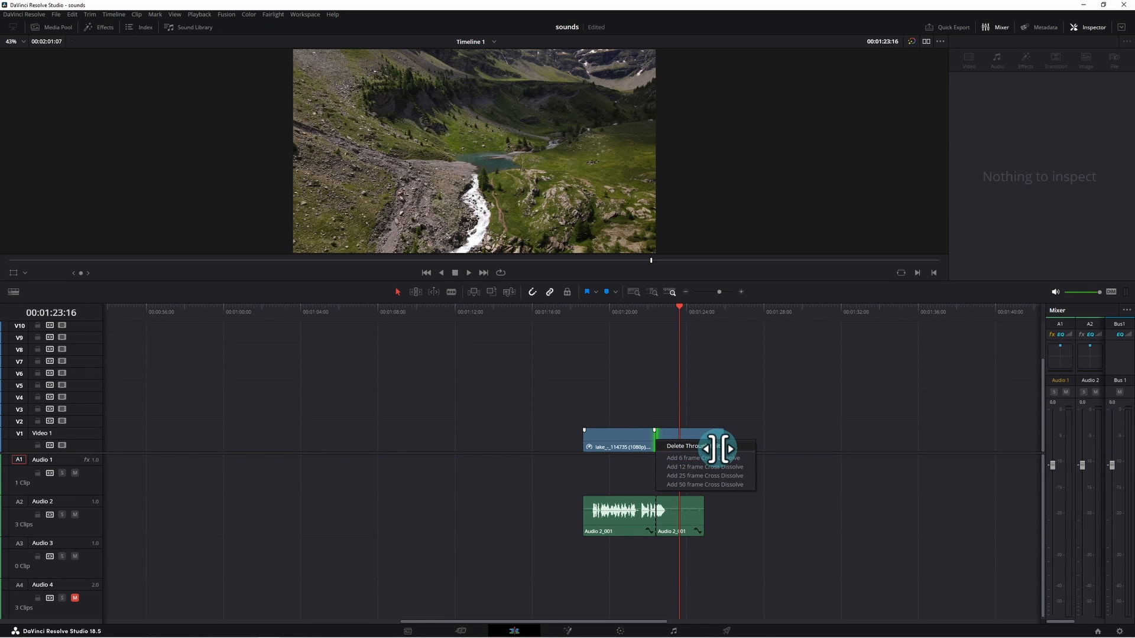
left_click(712, 446)
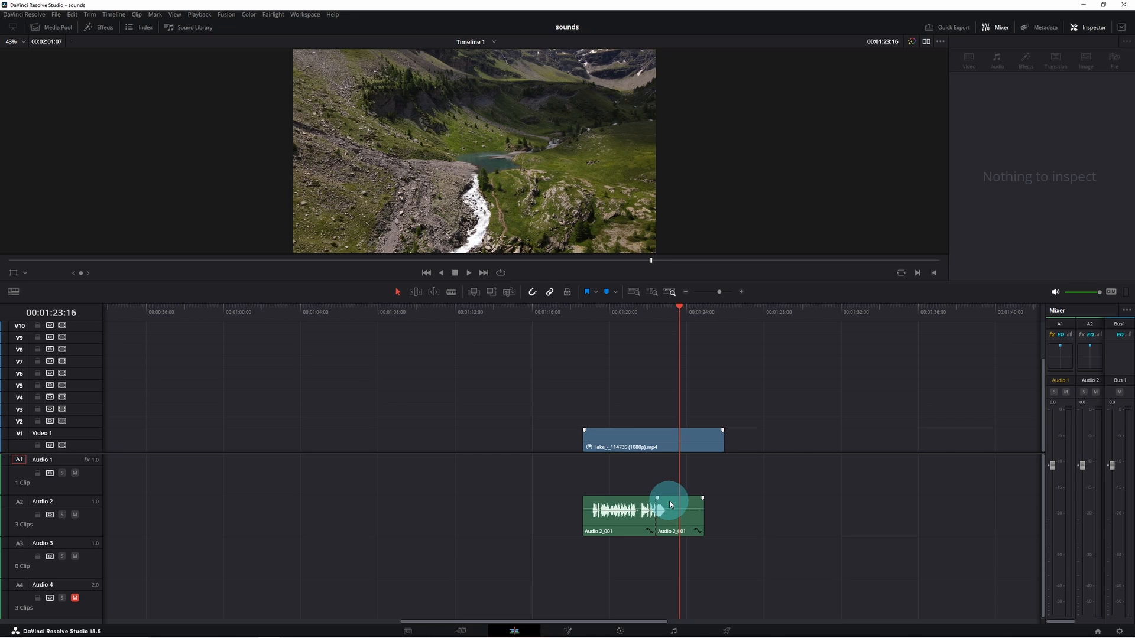
- Copy the split-off end of the voice clip down onto the Audio 3 track
left_click(671, 501)
left_click_drag(671, 501, 689, 542)
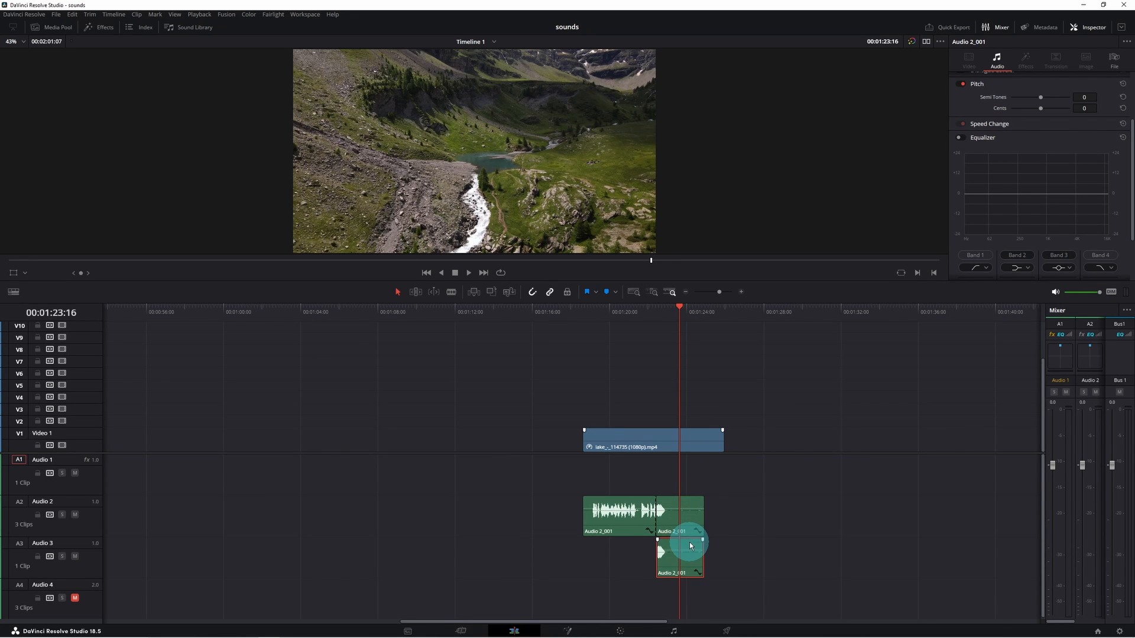
- Turn the Audio 3 segment into a new compound clip named rev
right_click(689, 541)
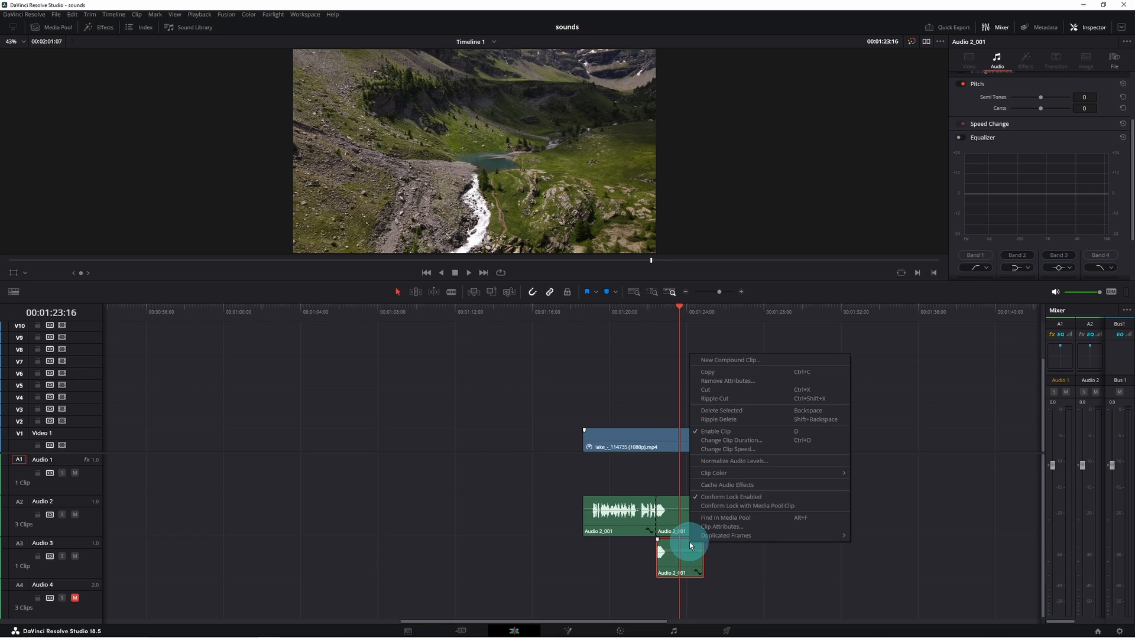
left_click(733, 360)
type("rev")
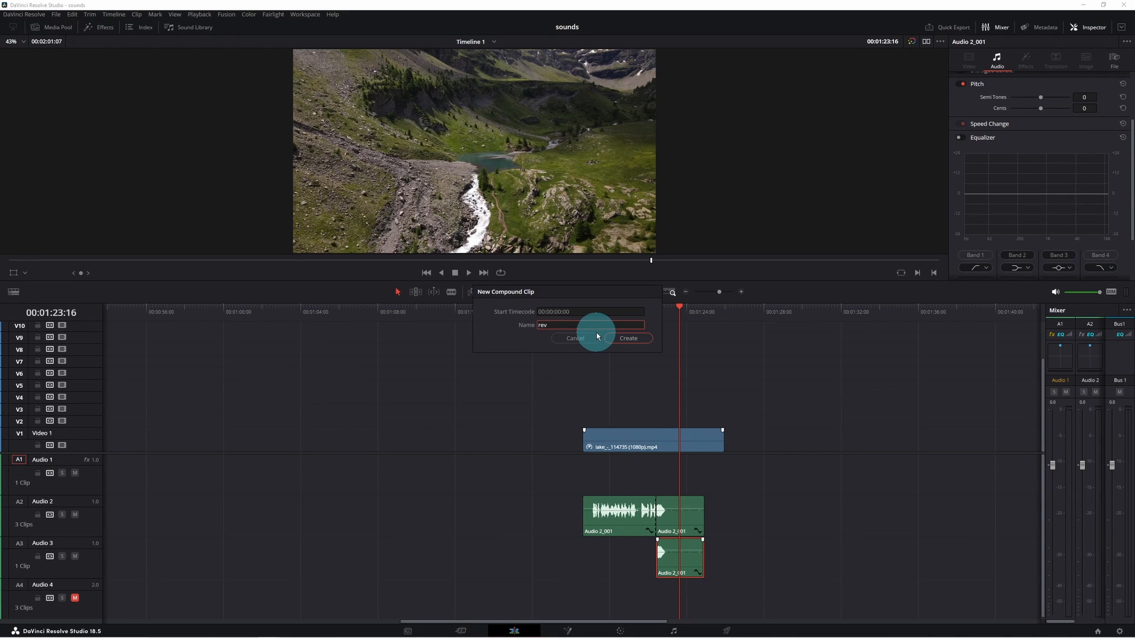
key("Return")
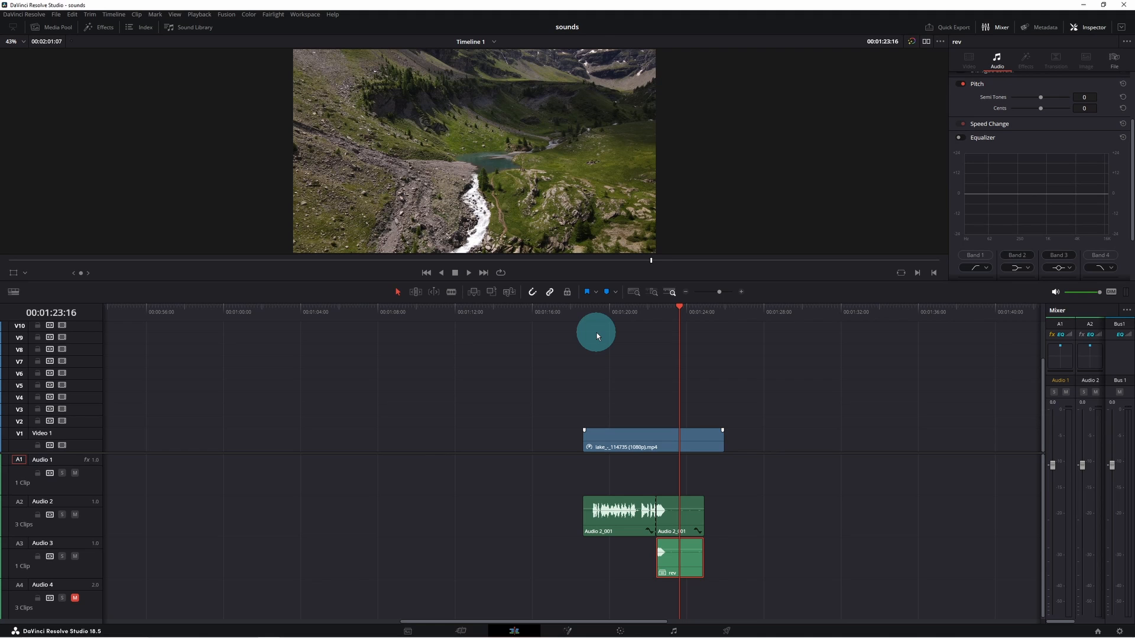
- Open the rev compound clip in its own timeline and disable the clip on its second audio track
left_click(689, 547)
right_click(688, 547)
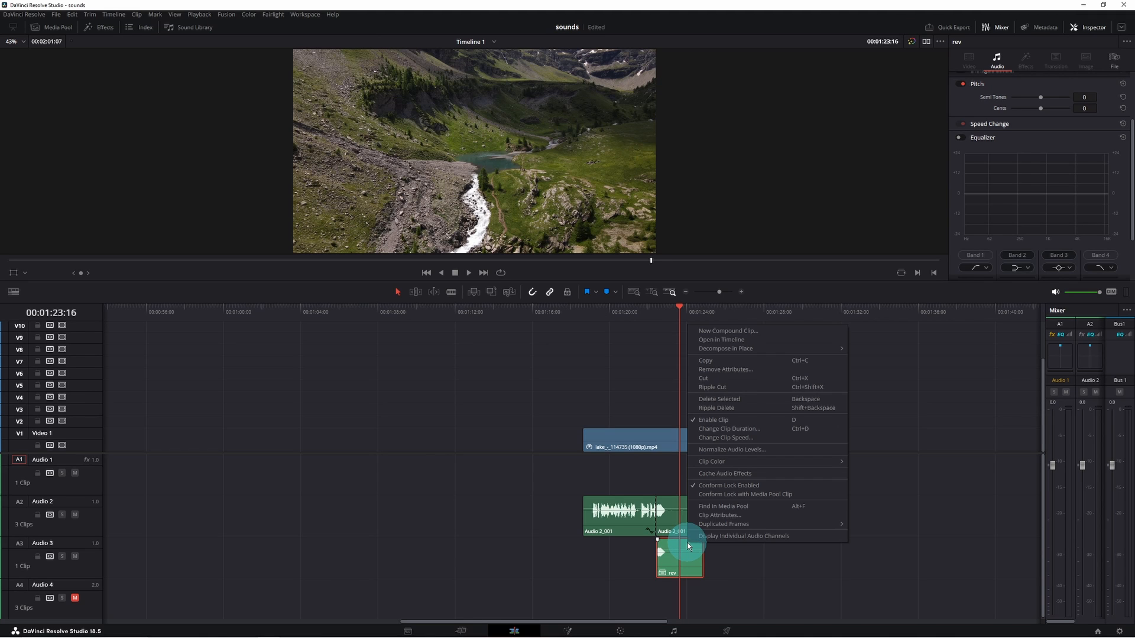
left_click(745, 340)
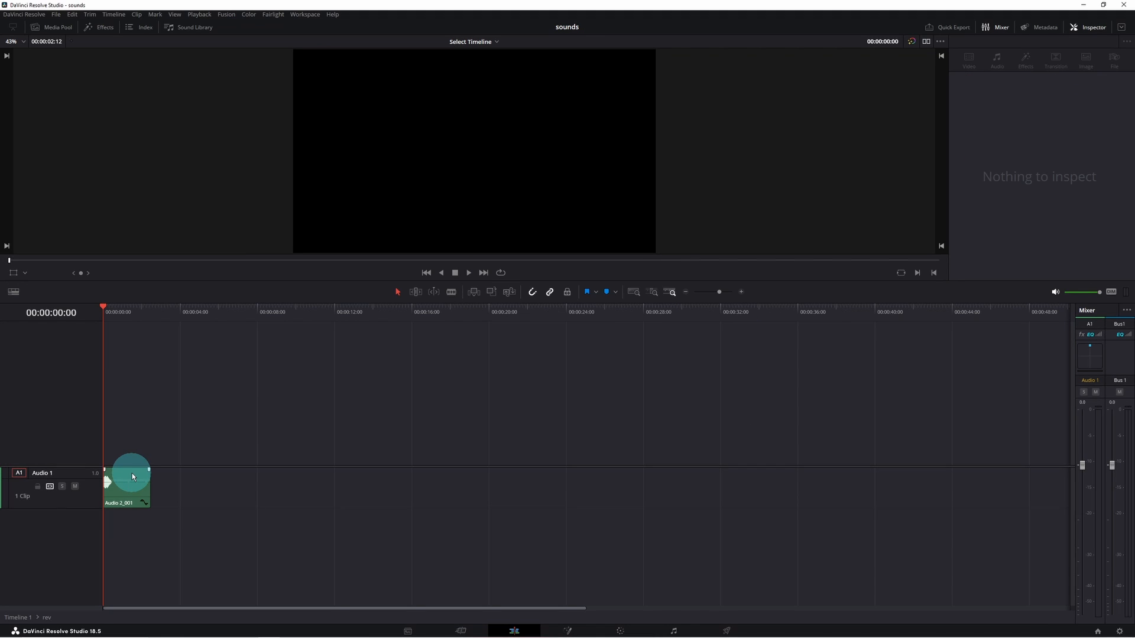
left_click(132, 475)
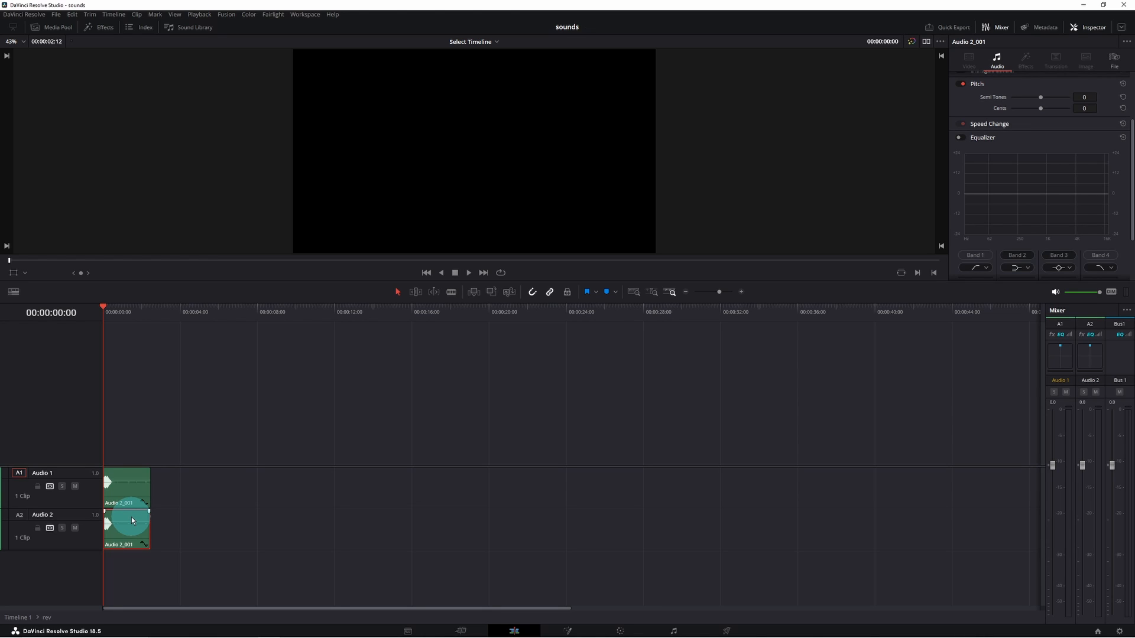
key("d")
- Return to Timeline 1 and apply a Fairlight FX Reverb to the rev compound clip
left_click(497, 43)
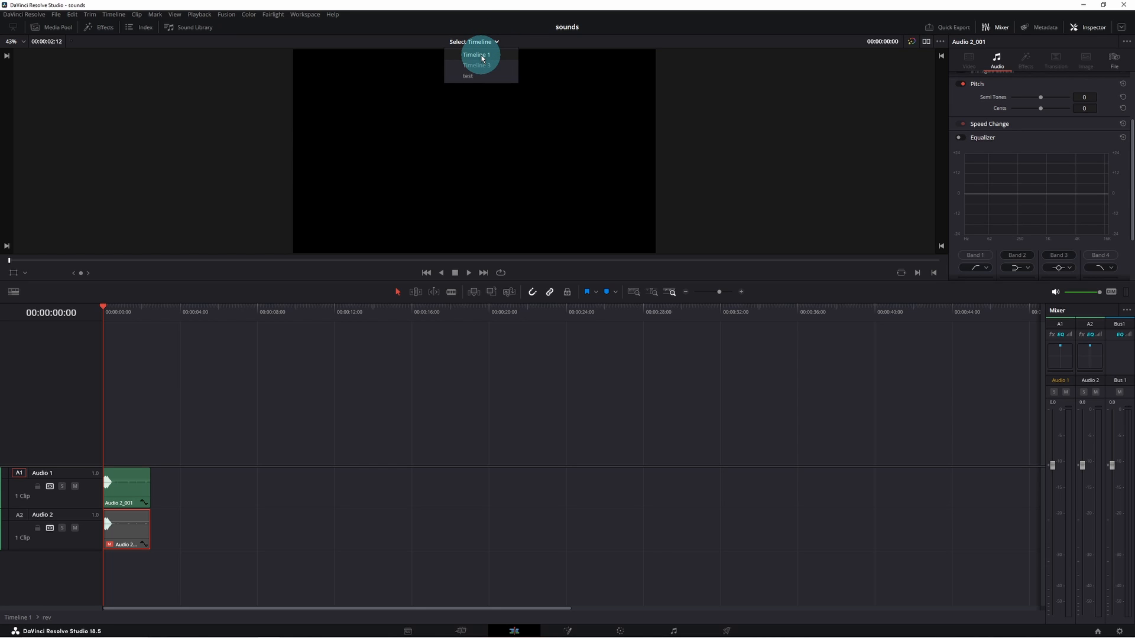
left_click(480, 55)
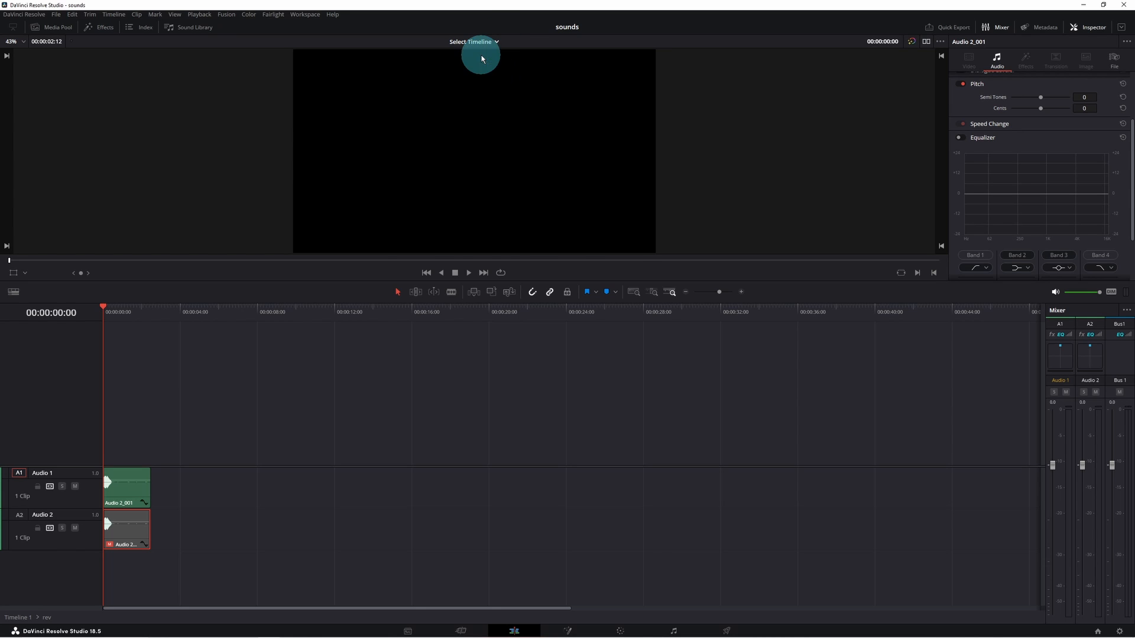
left_click(108, 30)
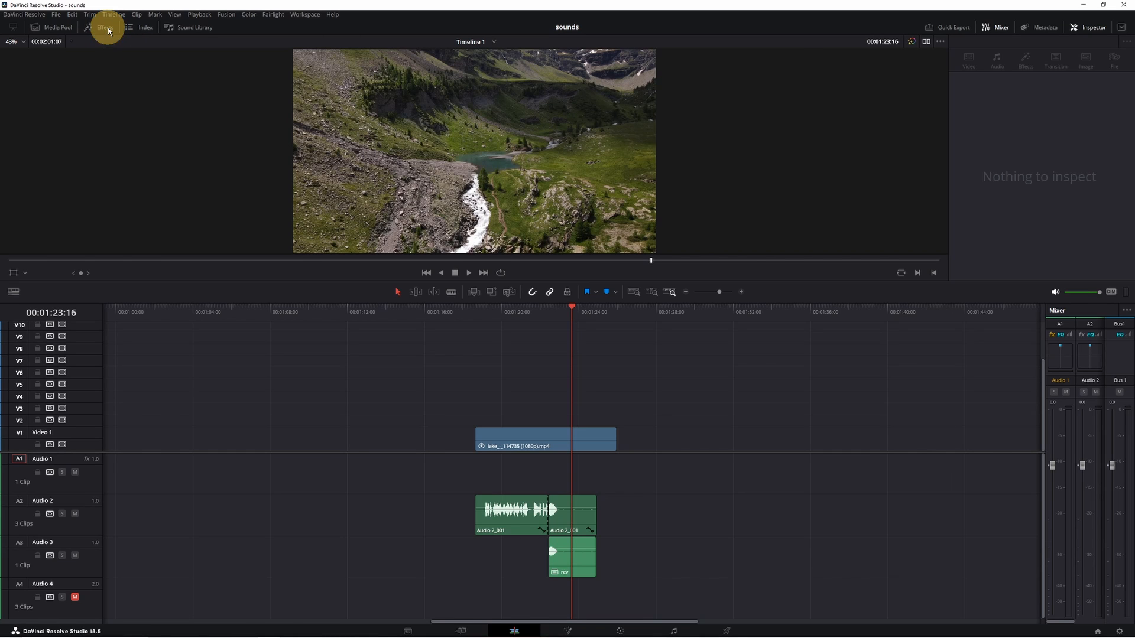
left_click(24, 150)
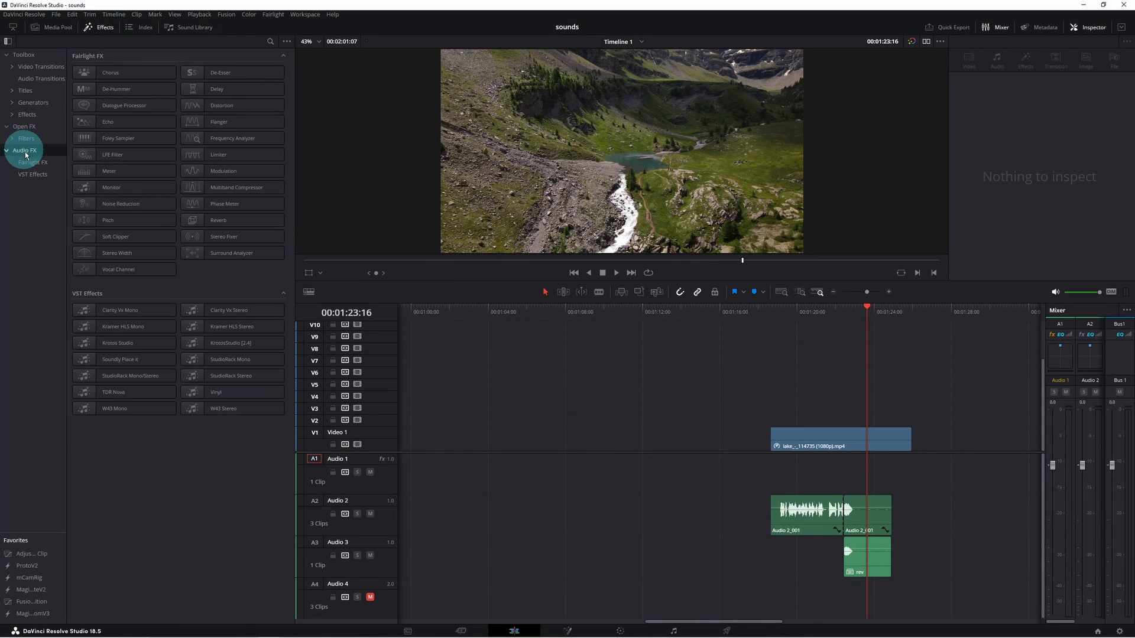
left_click(31, 163)
left_click(233, 222)
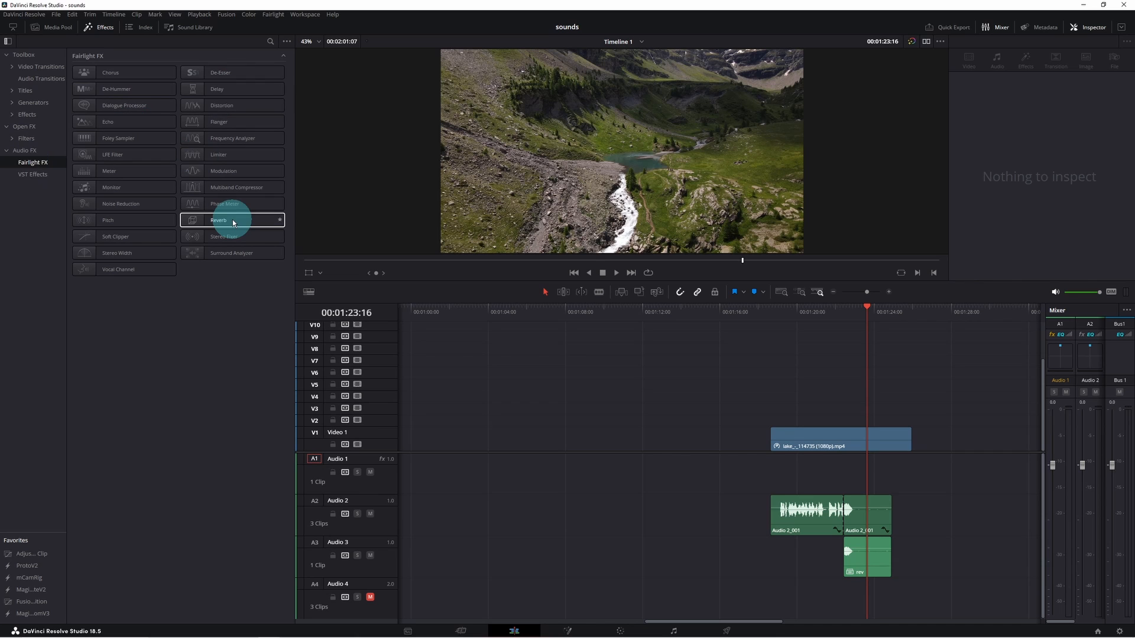
left_click_drag(232, 219, 871, 549)
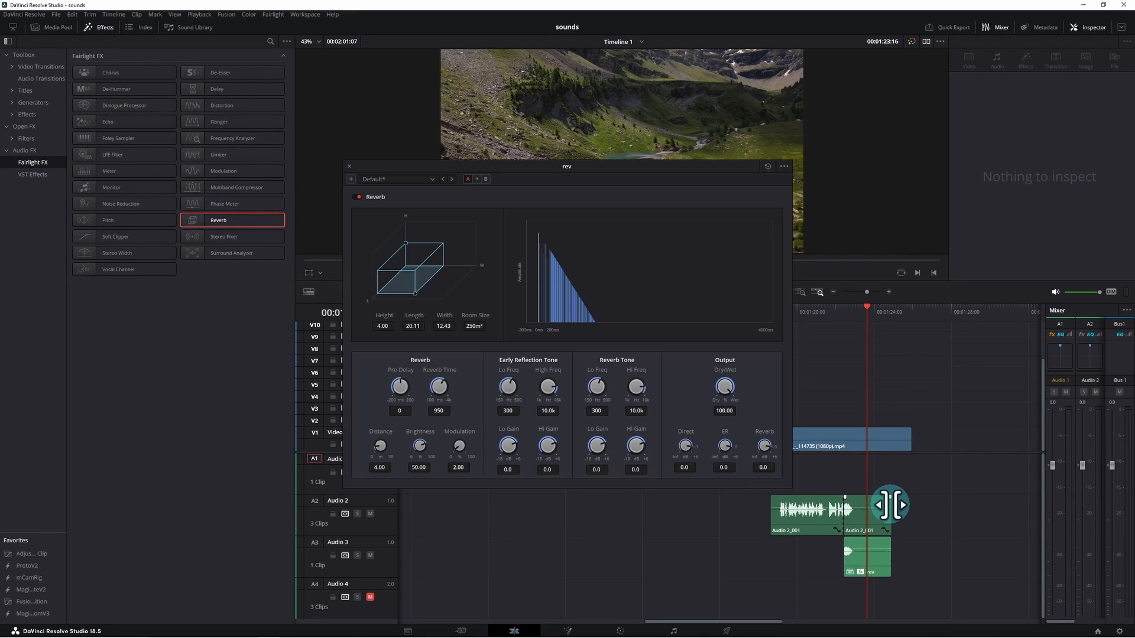
- Delete the through edit on the Audio 2 voice clip to rejoin it
left_click_drag(890, 505, 857, 507)
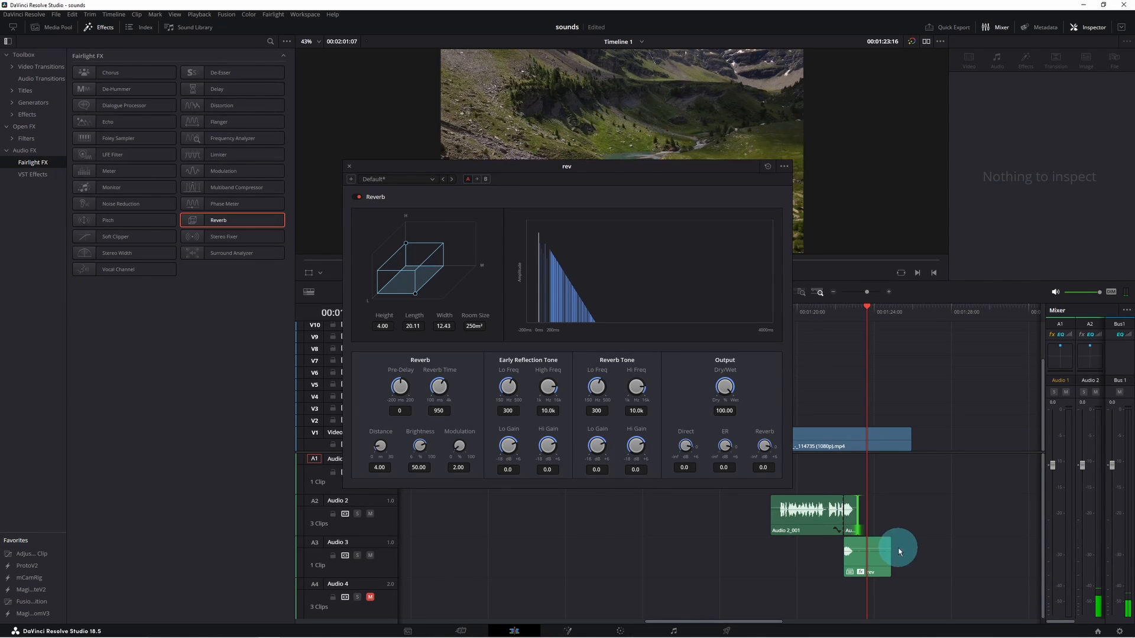
right_click(845, 517)
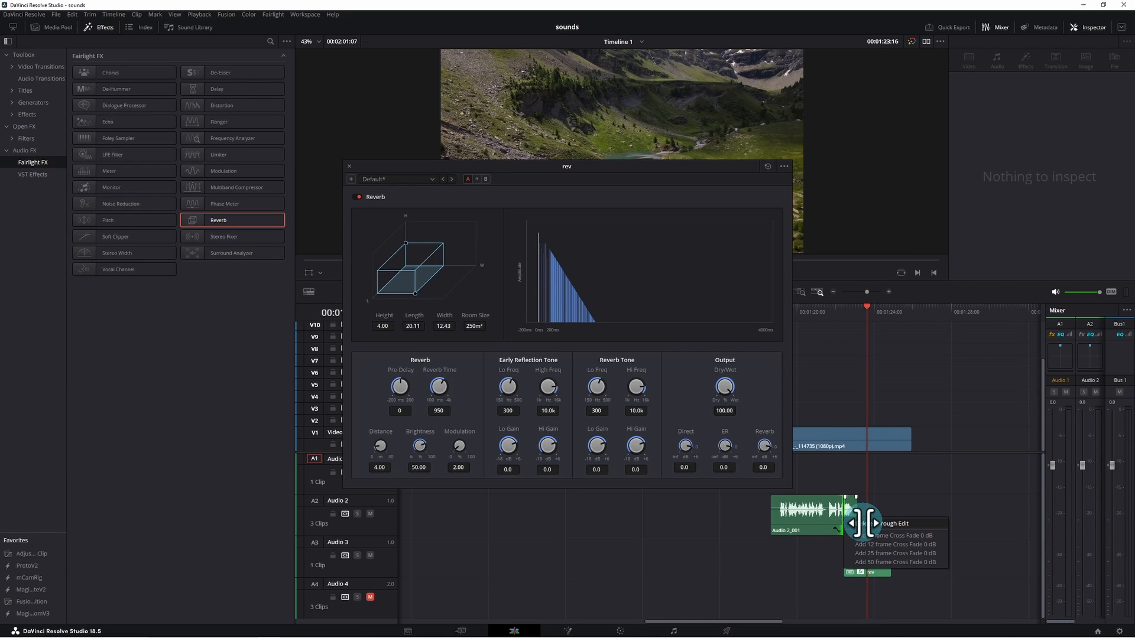
left_click(866, 524)
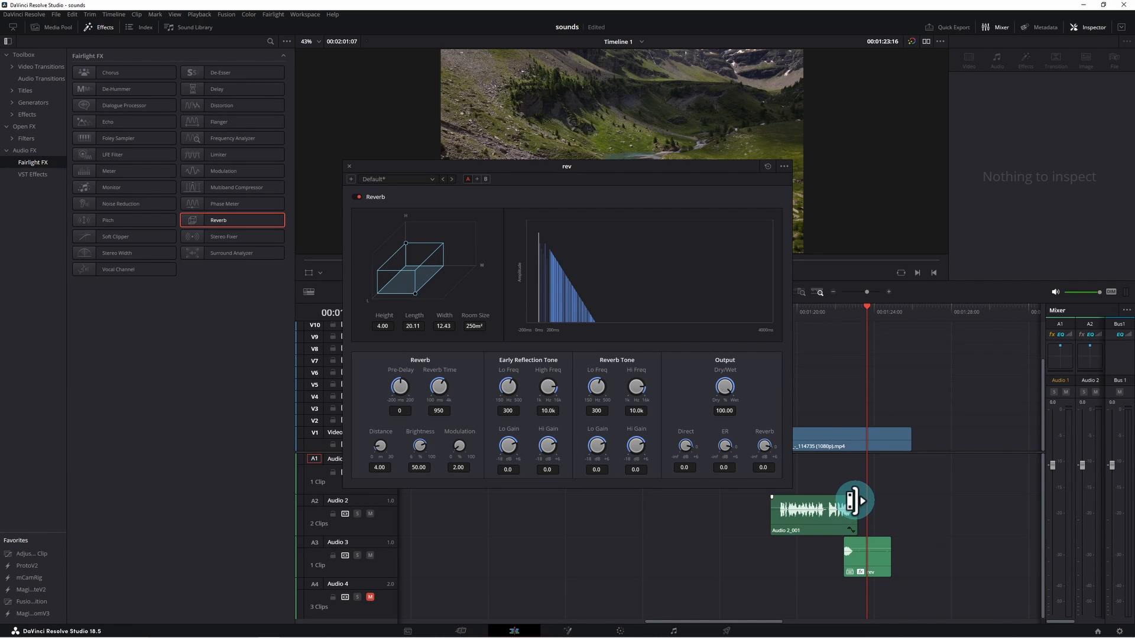
- Add fade-outs to the end of the Audio 2 voice clip and the rev compound clip
left_click_drag(859, 501, 830, 500)
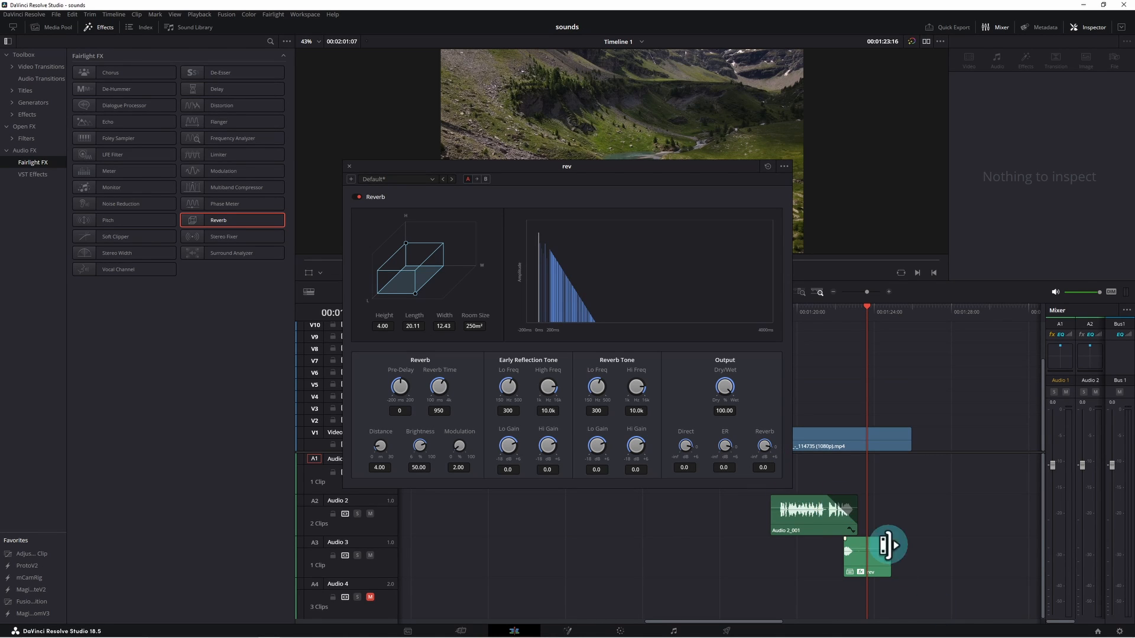
left_click_drag(885, 542, 852, 553)
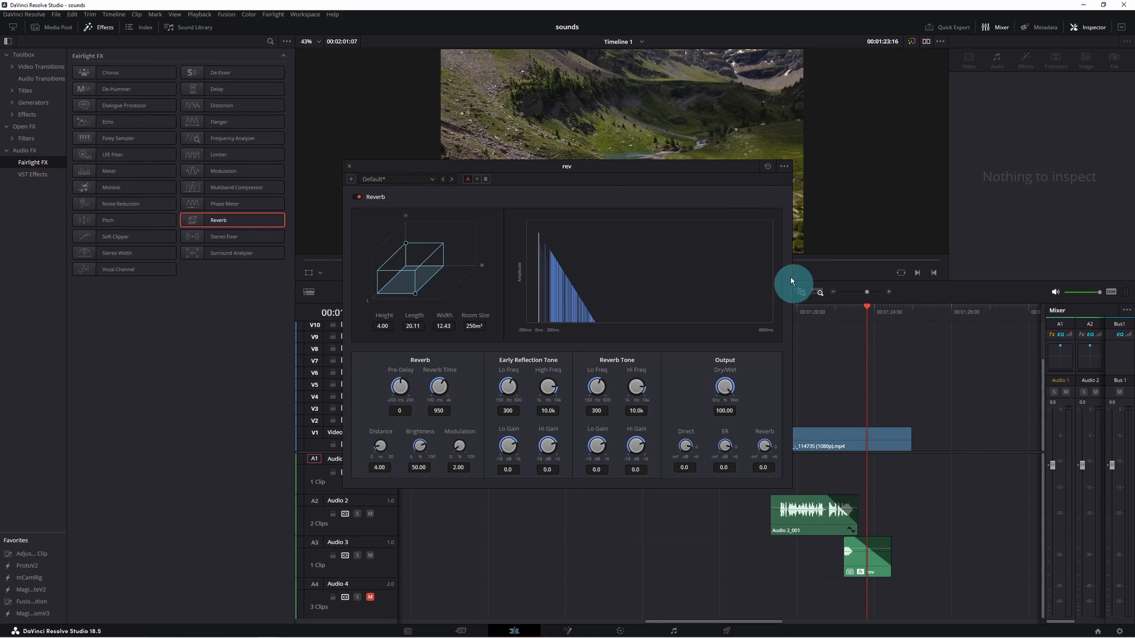
- Move the Reverb window aside, play back the ending, and set the Reverb Time to 2370
left_click_drag(722, 170, 615, 185)
left_click(779, 314)
key("space")
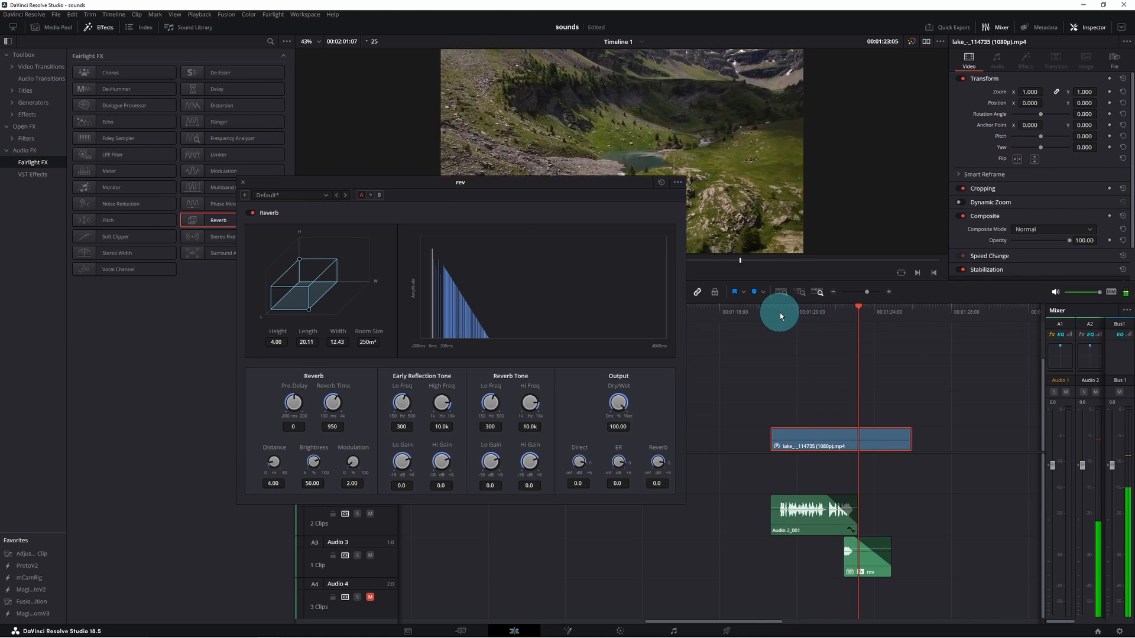
key("space")
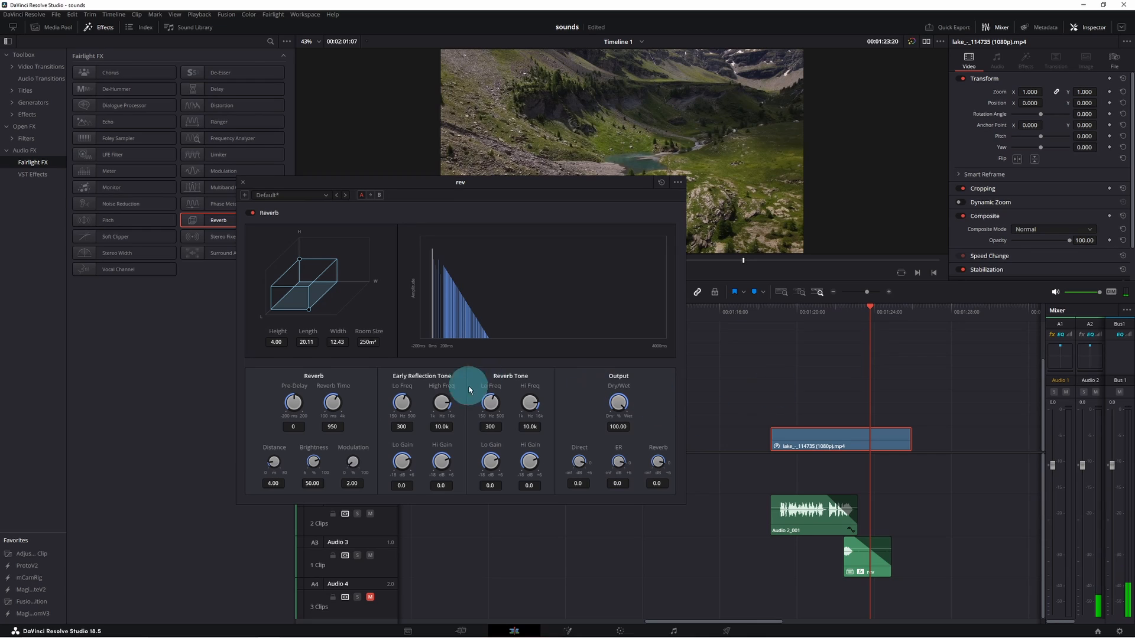
left_click_drag(332, 402, 360, 405)
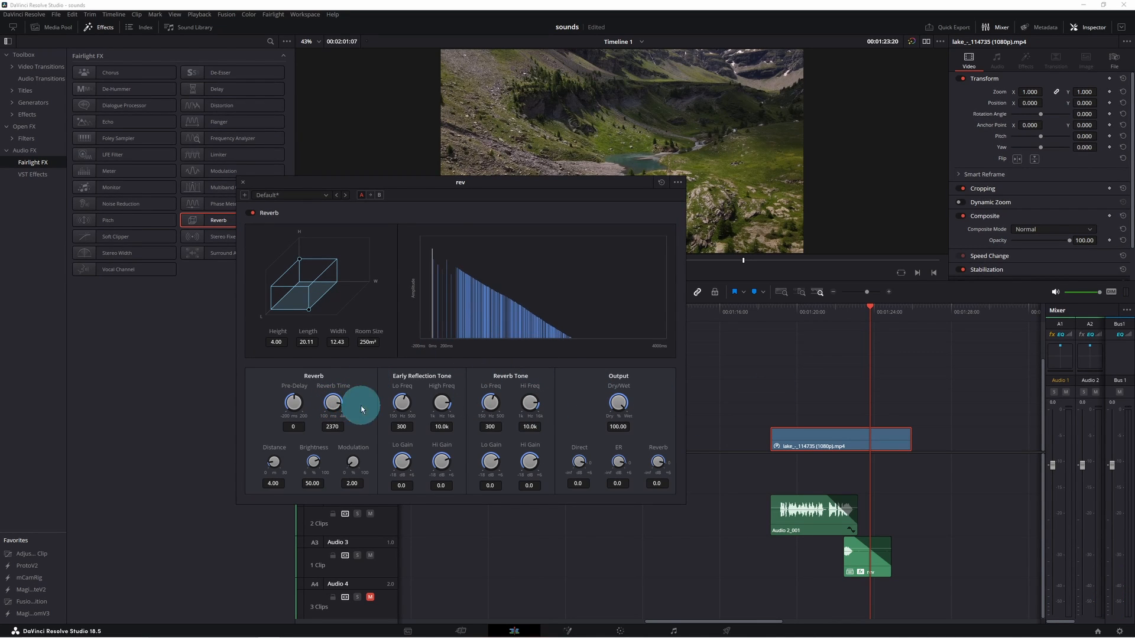
- Set the Reverb Dry/Wet to 80.76 and the Distance to 21.53
left_click_drag(640, 404, 608, 402)
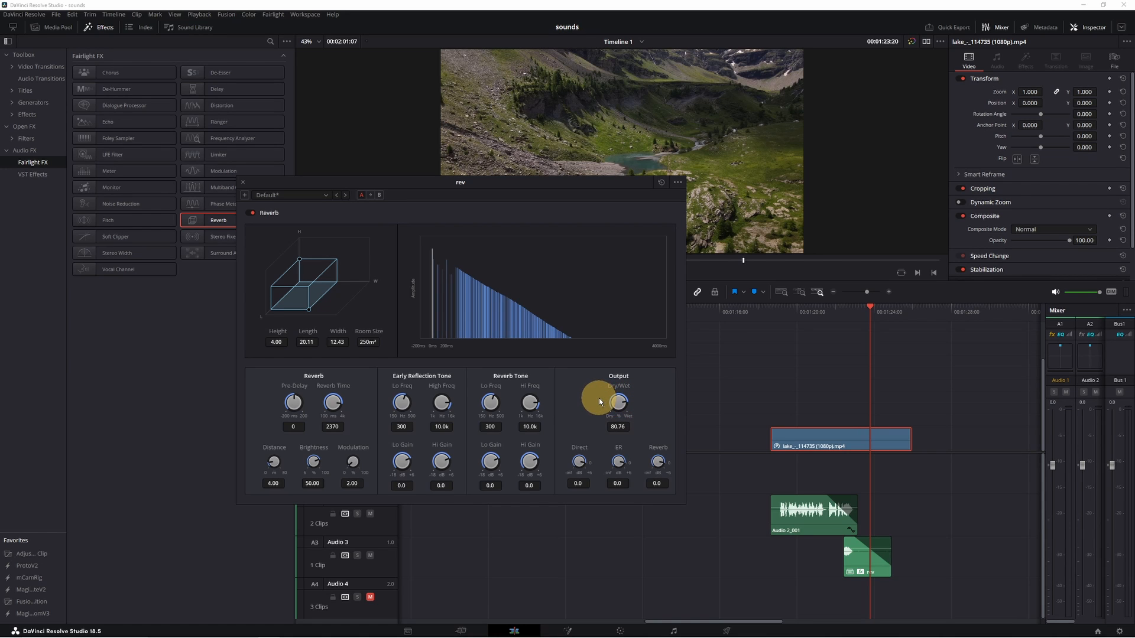
left_click_drag(599, 399, 600, 399)
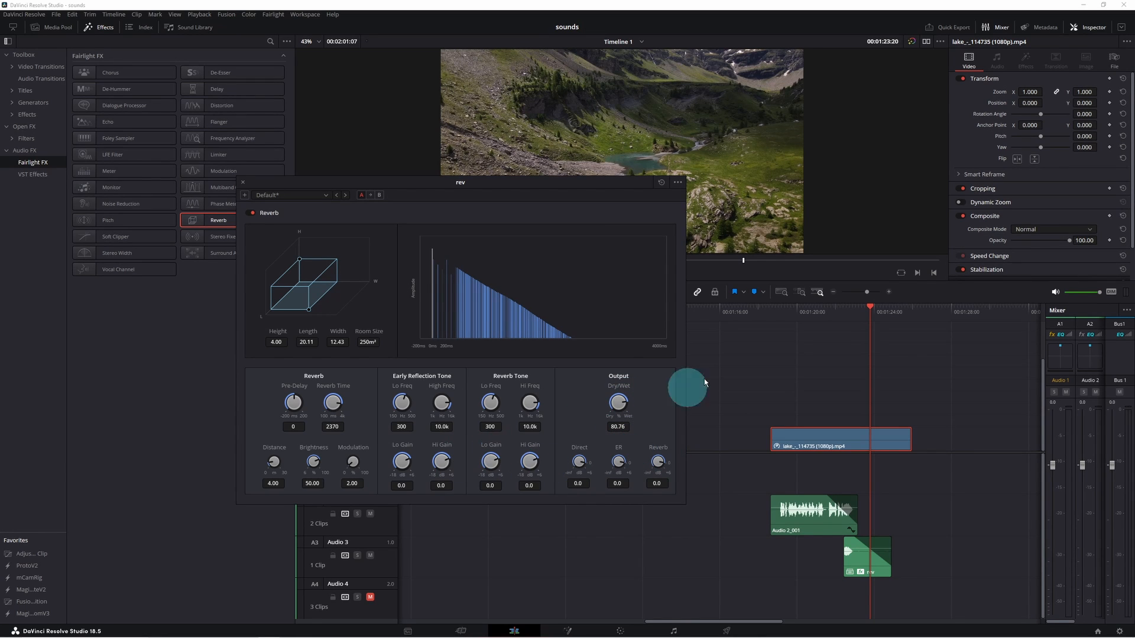
left_click_drag(273, 463, 340, 471)
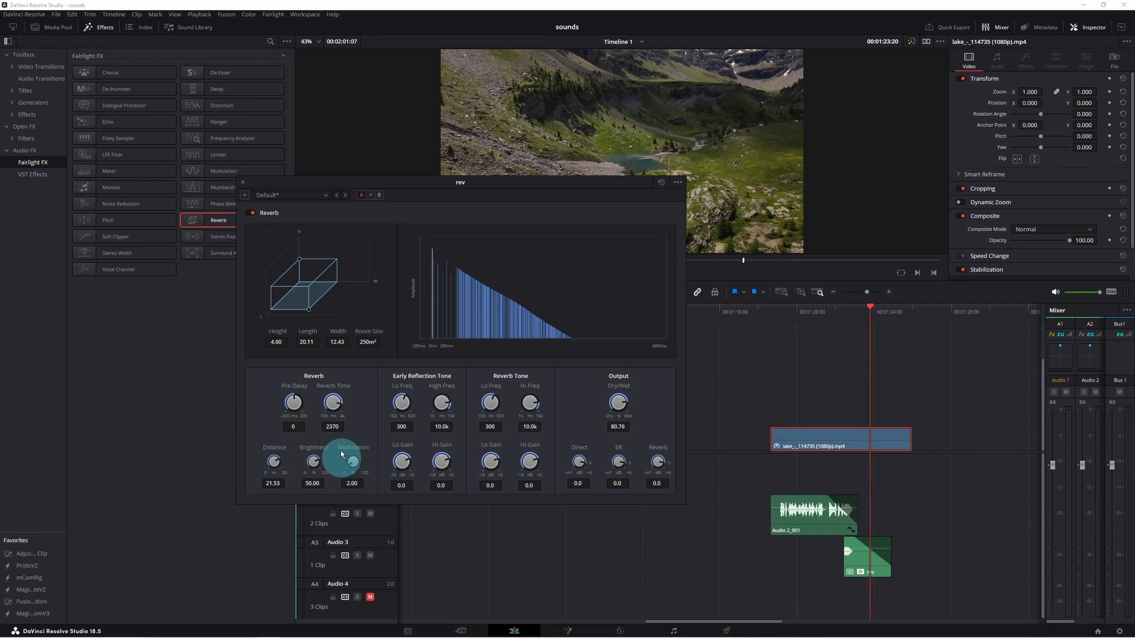
- Widen the reverb room to a width of 40 and play back the clip ending
left_click_drag(310, 313, 346, 316)
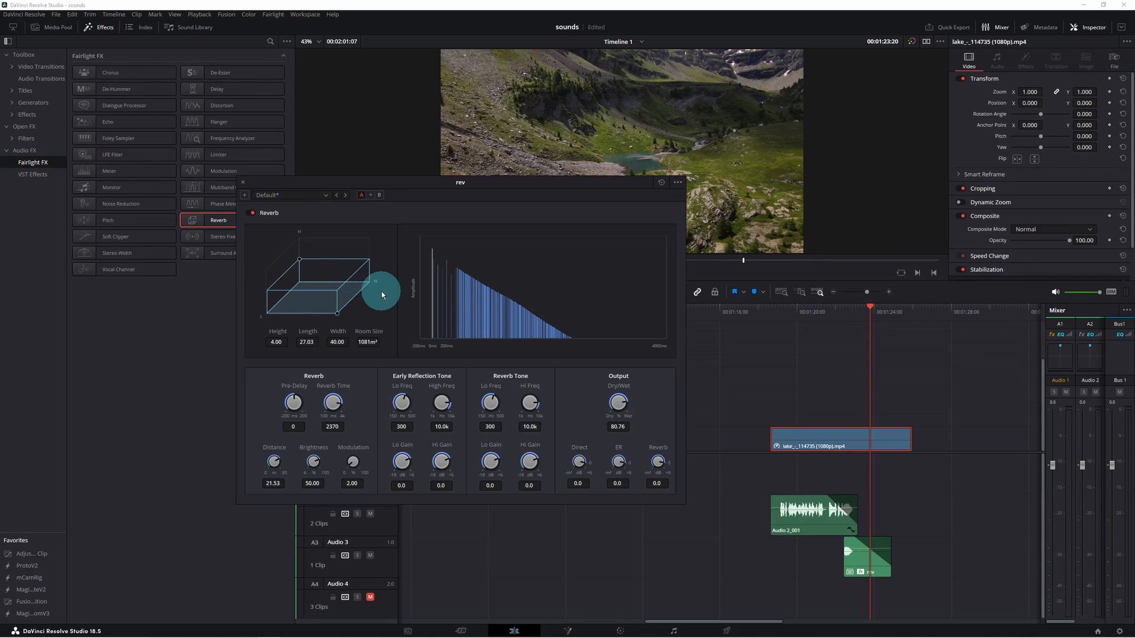
left_click(784, 310)
key("space")
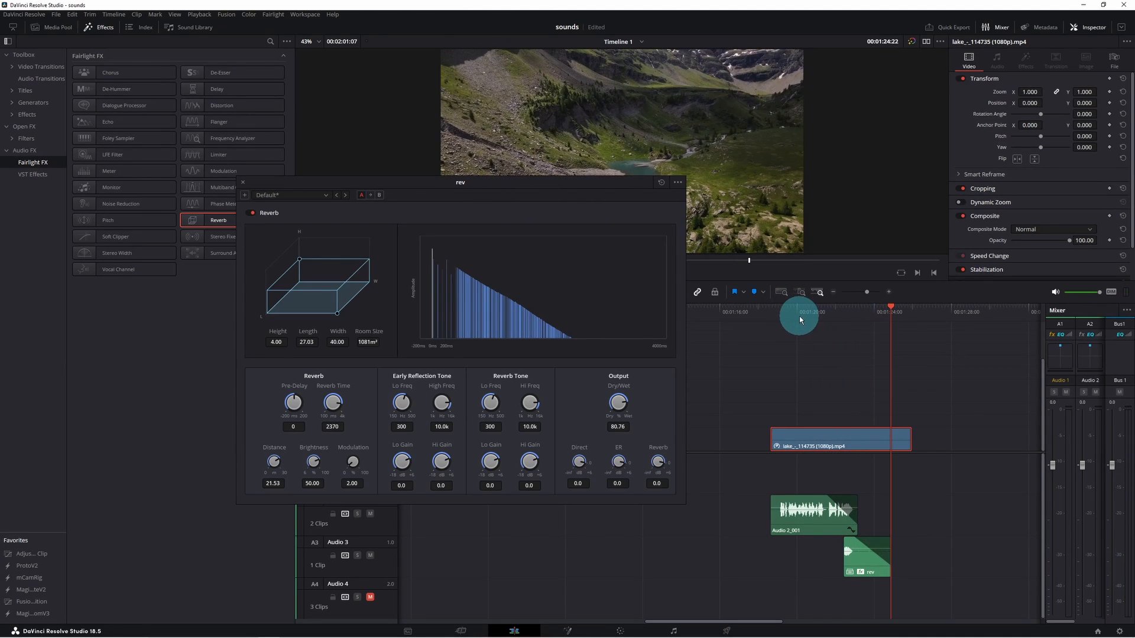
- Move the Reverb window aside, replay the ending to listen to the reverb, and close the Reverb window
left_click_drag(538, 190, 412, 203)
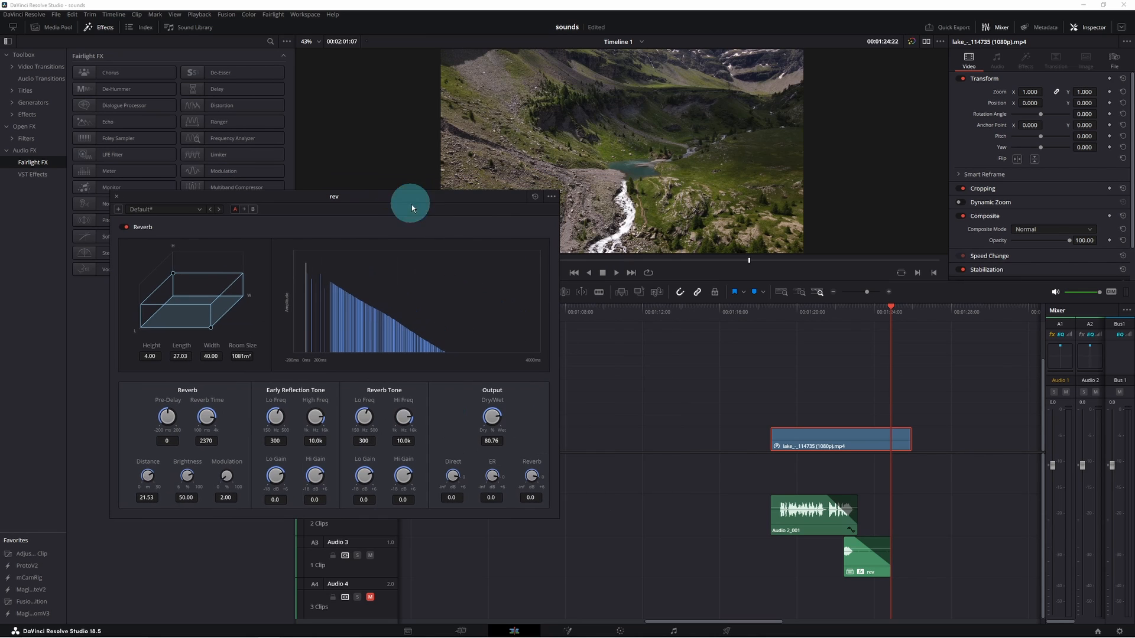
left_click(825, 318)
key("space")
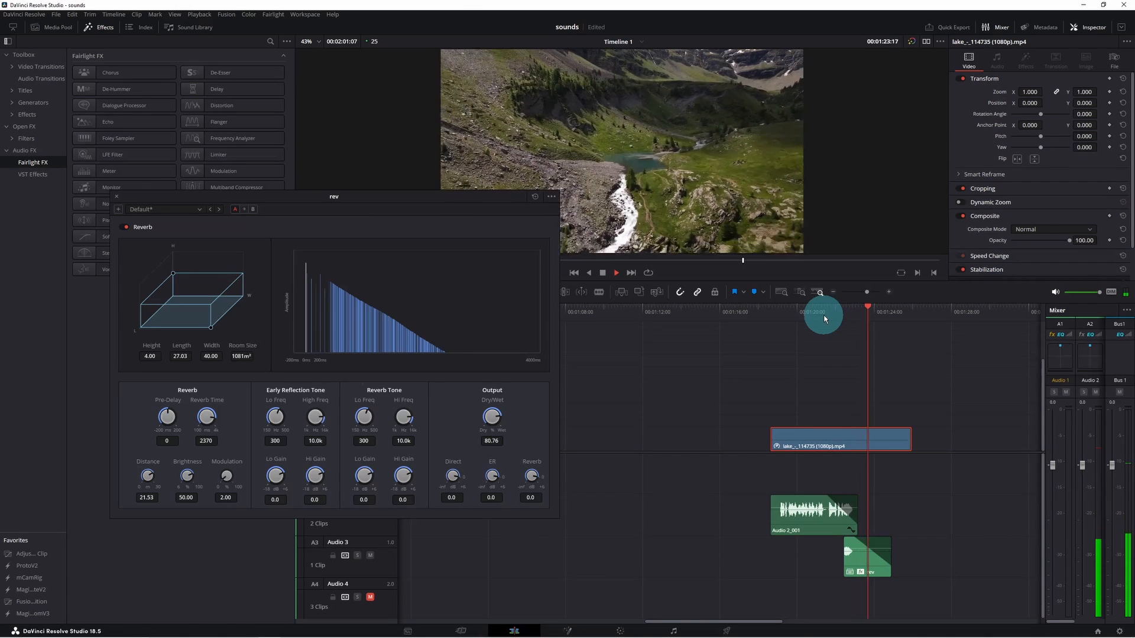
key("space")
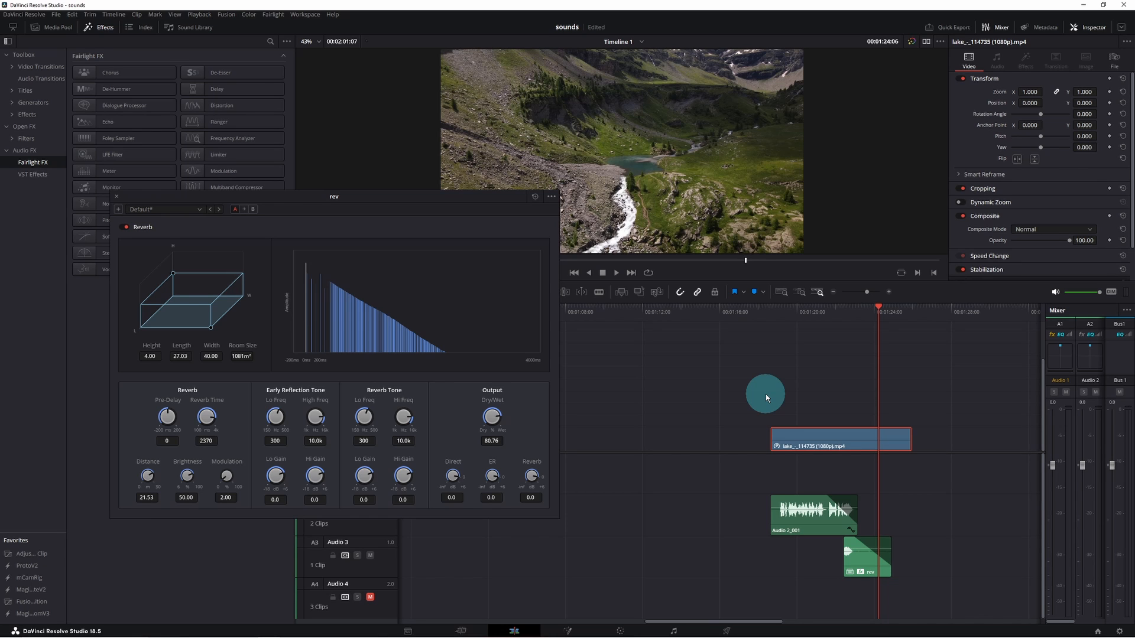
left_click(117, 198)
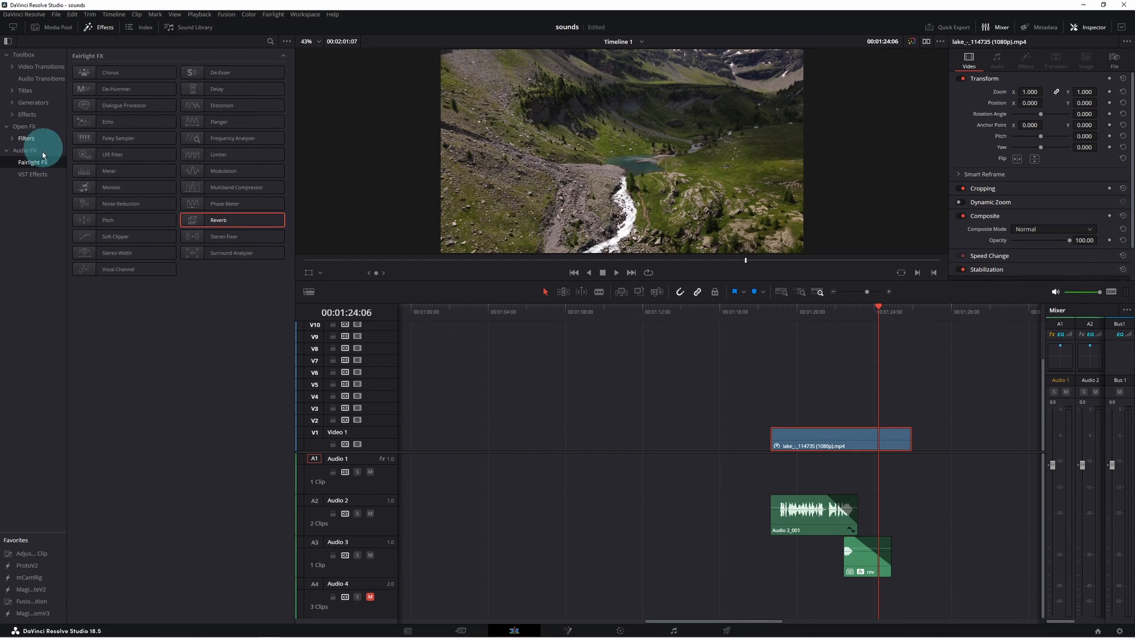
- Apply a Fairlight FX Echo to the rev compound clip and play it back
left_click_drag(112, 119, 867, 559)
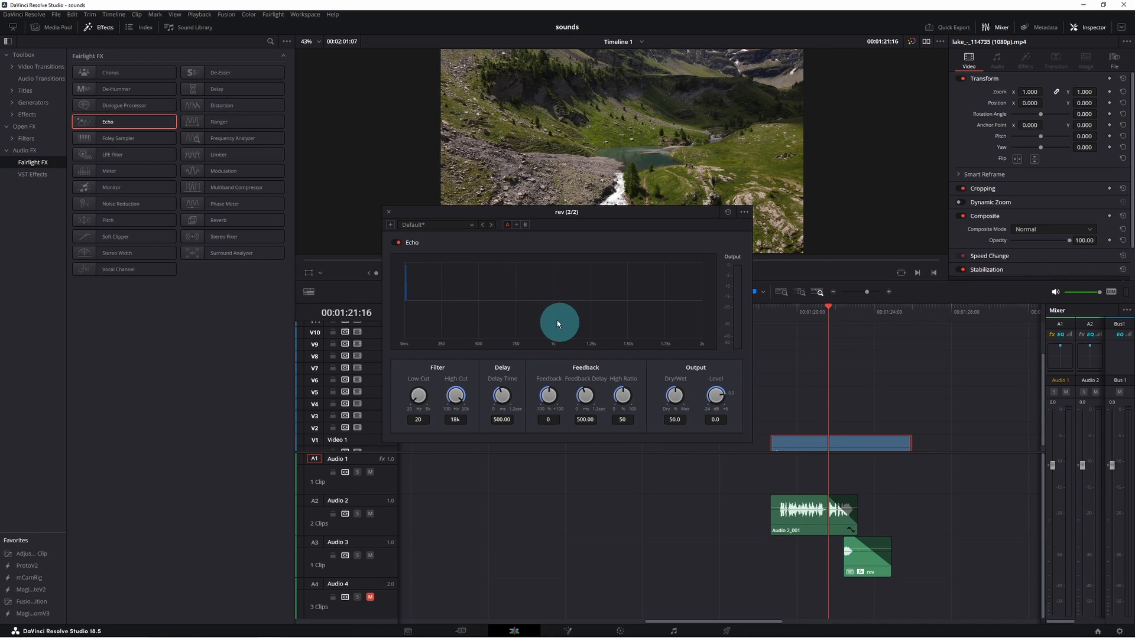
key("space")
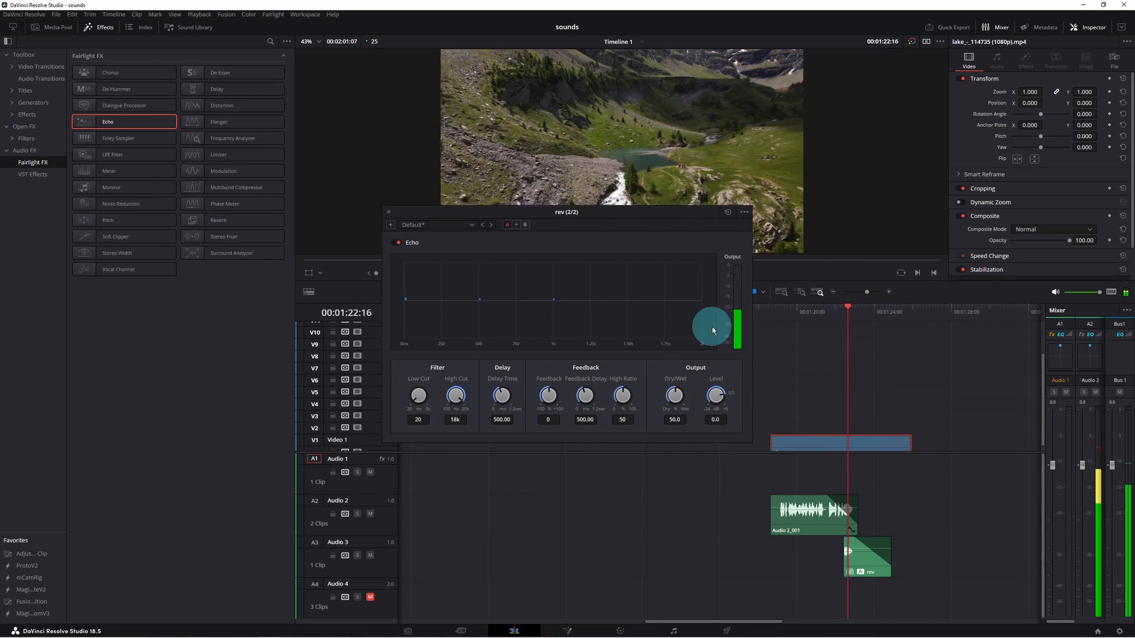
key("space")
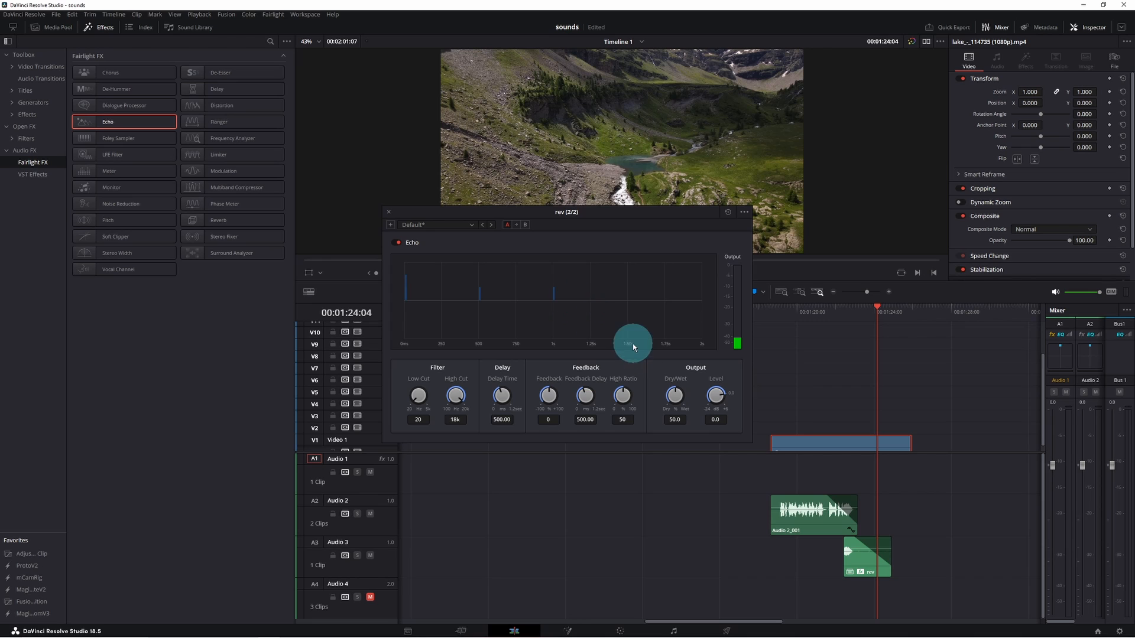
- Set the Echo Feedback to 72 and the Delay Time to 390, and play back the ending to hear it
left_click_drag(548, 393, 582, 399)
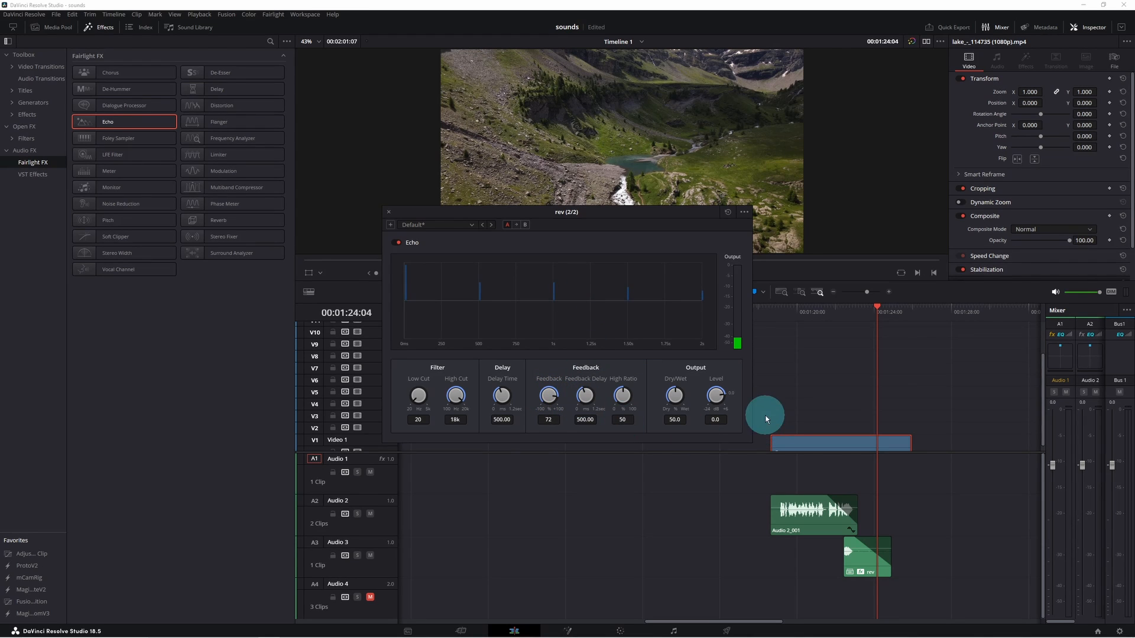
left_click_drag(502, 395, 484, 395)
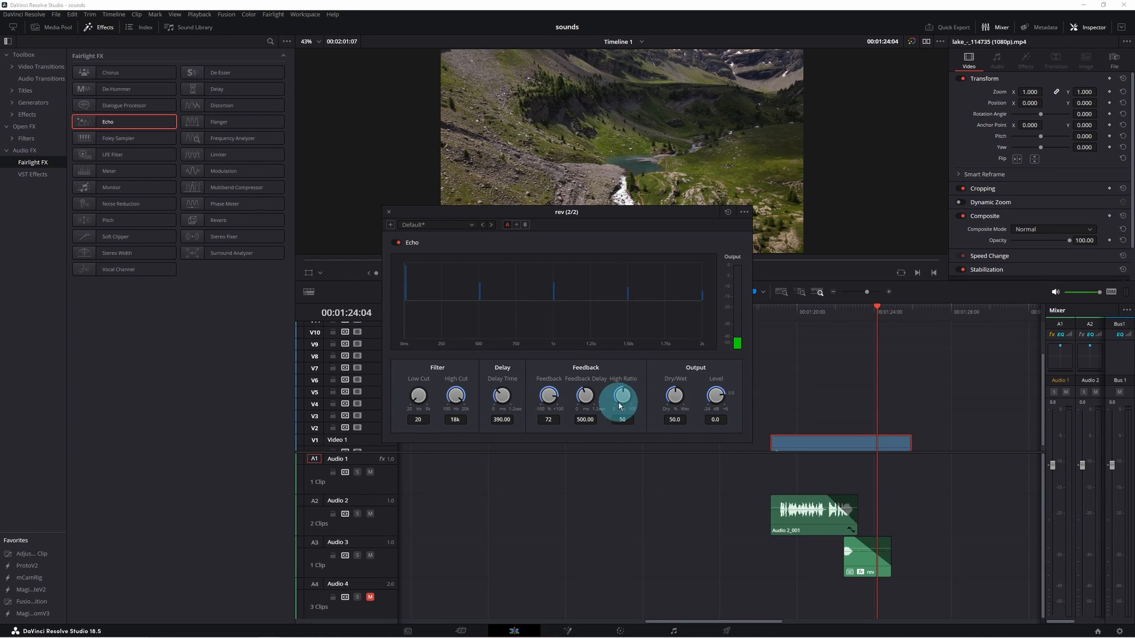
left_click(828, 314)
key("space")
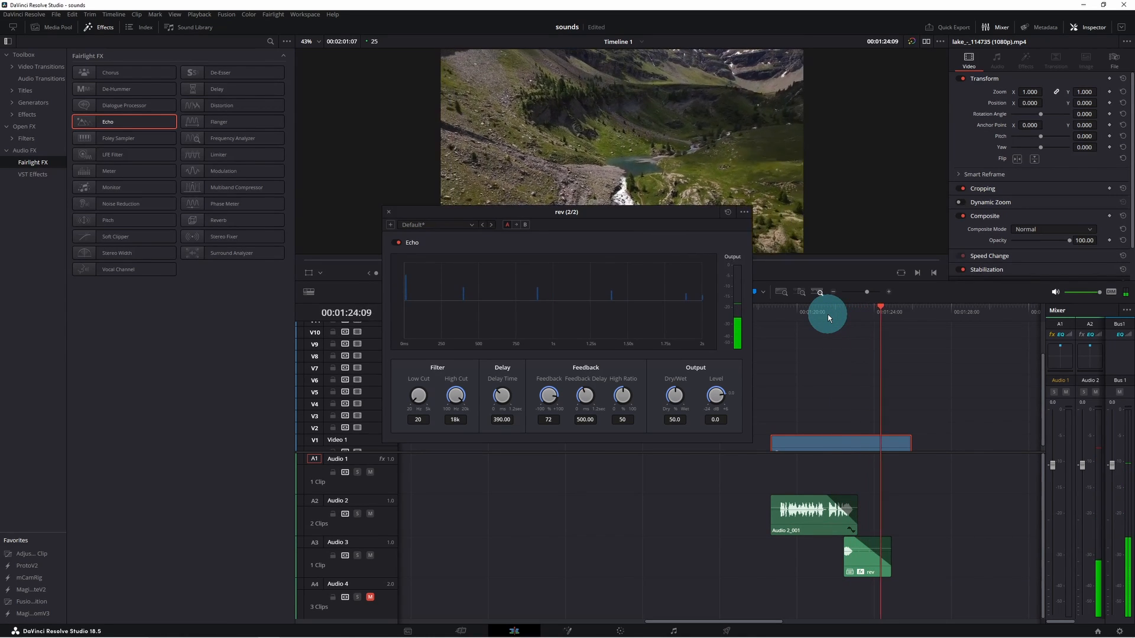
key("space")
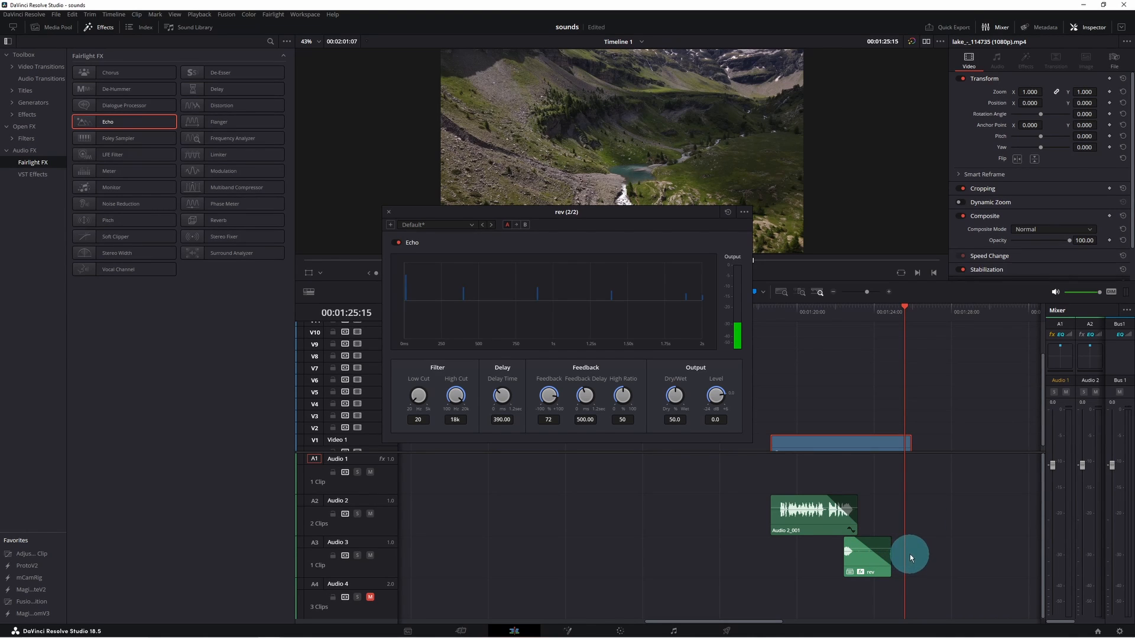
left_click(803, 321)
key("space")
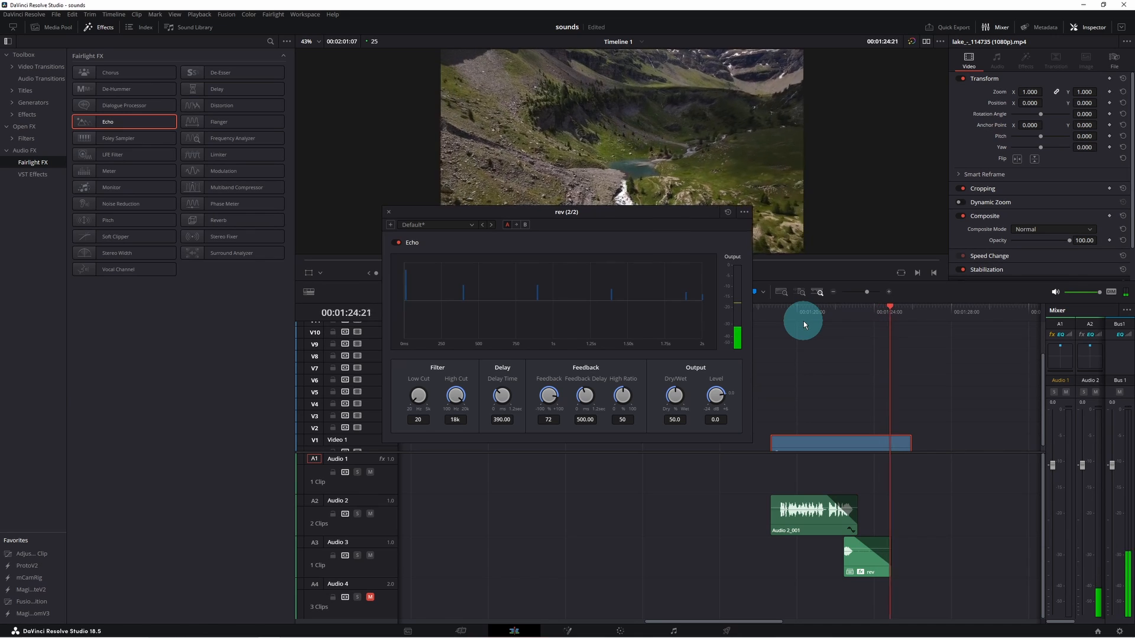
key("space")
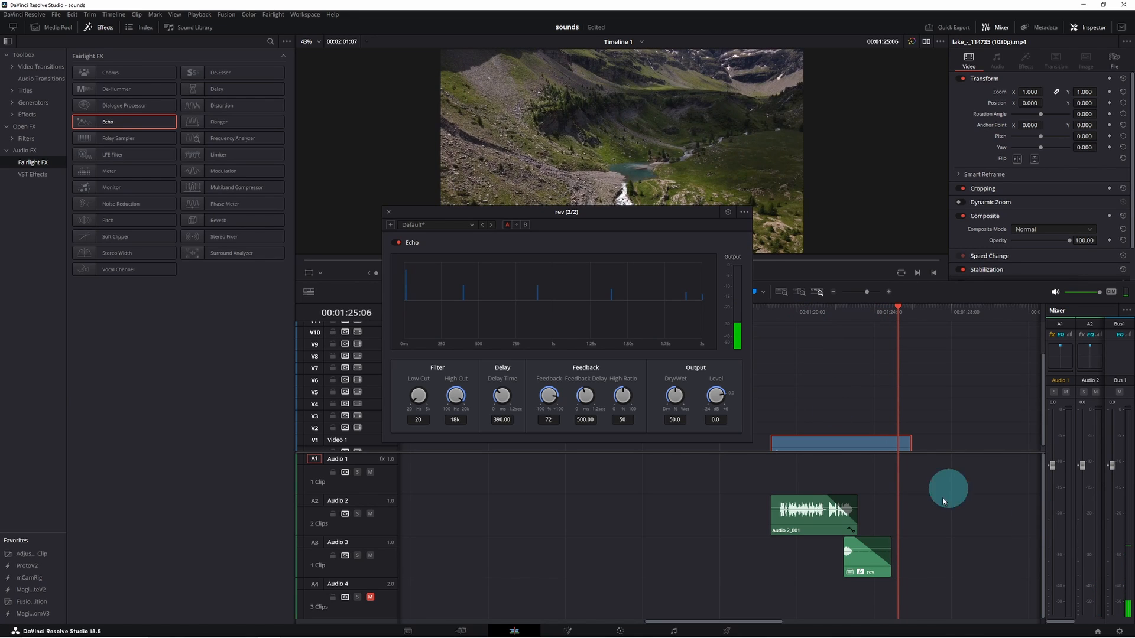